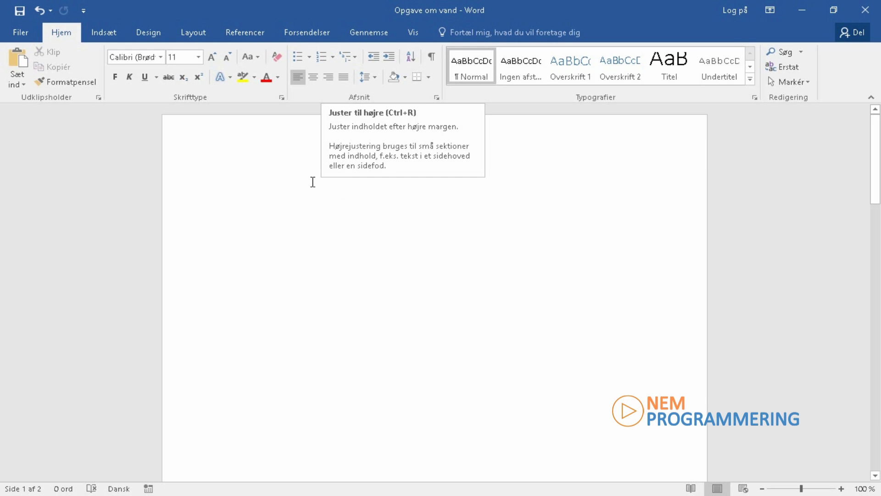
# - Switch to the Indsæt (Insert) ribbon tab
pyautogui.click(102, 38)
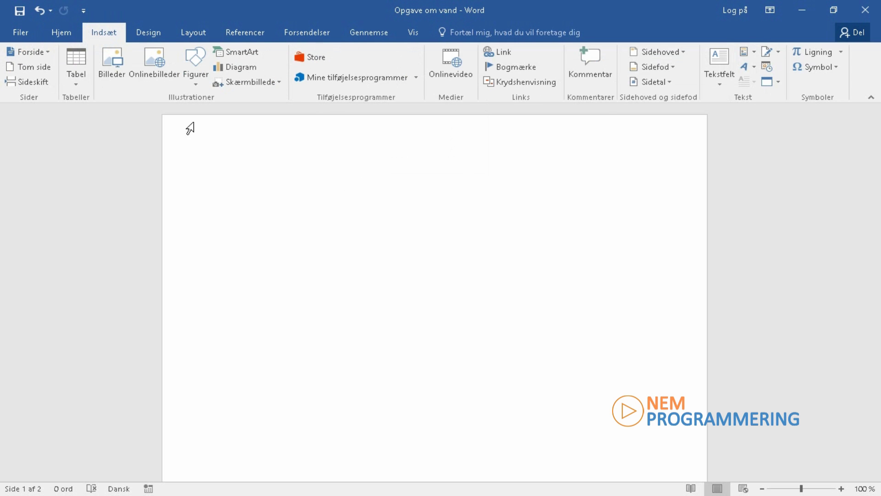
# - Insert the blank Tom header on the first page and type the author's full name into it
pyautogui.click(653, 54)
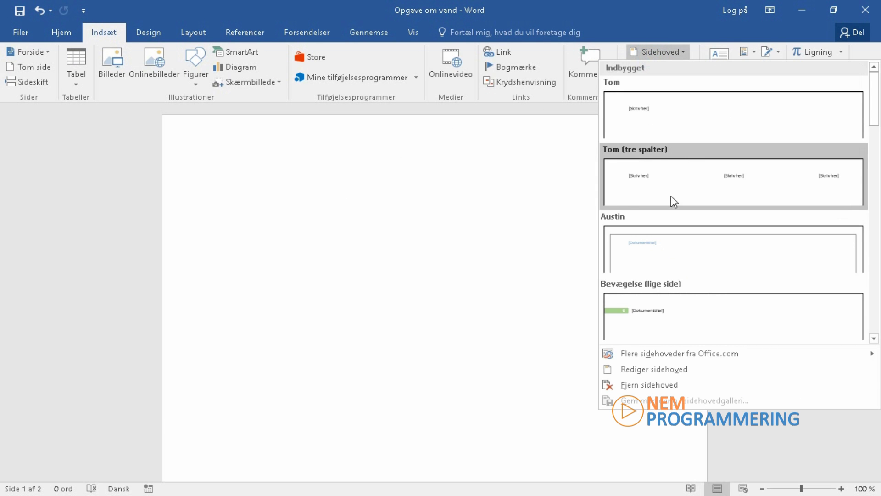
pyautogui.click(873, 121)
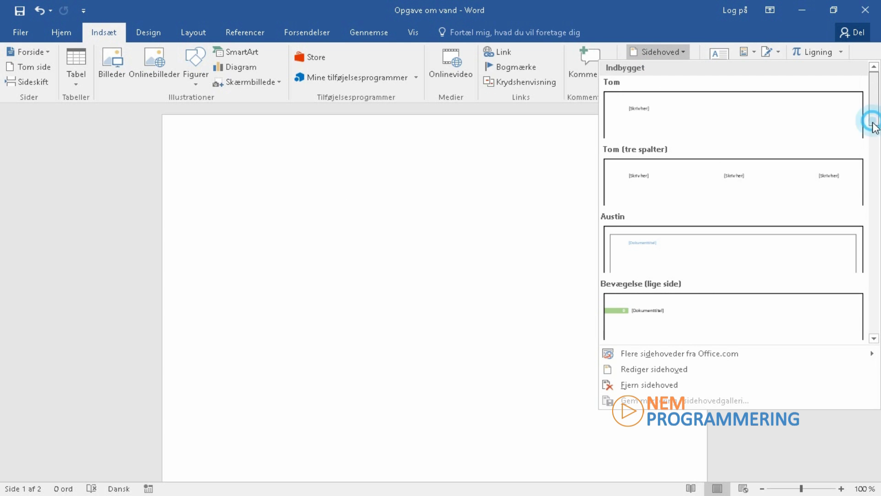
pyautogui.moveTo(872, 121); pyautogui.dragTo(874, 164)
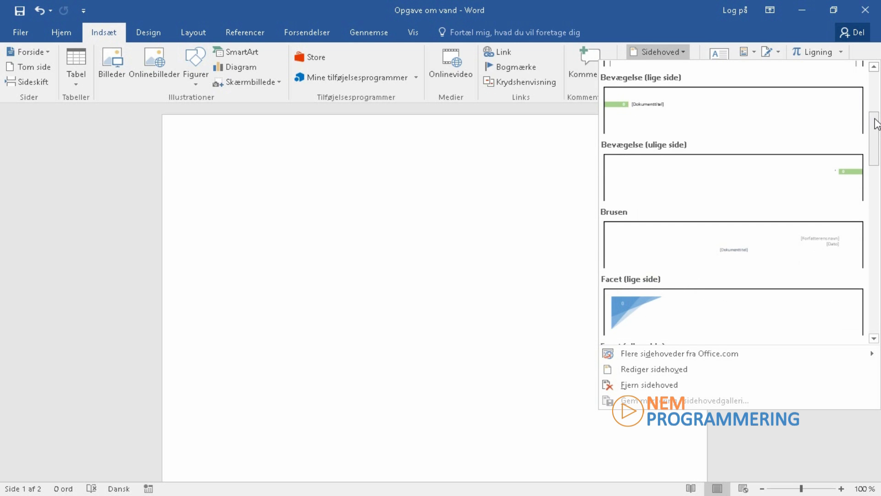
pyautogui.moveTo(876, 123); pyautogui.dragTo(876, 82)
pyautogui.click(687, 114)
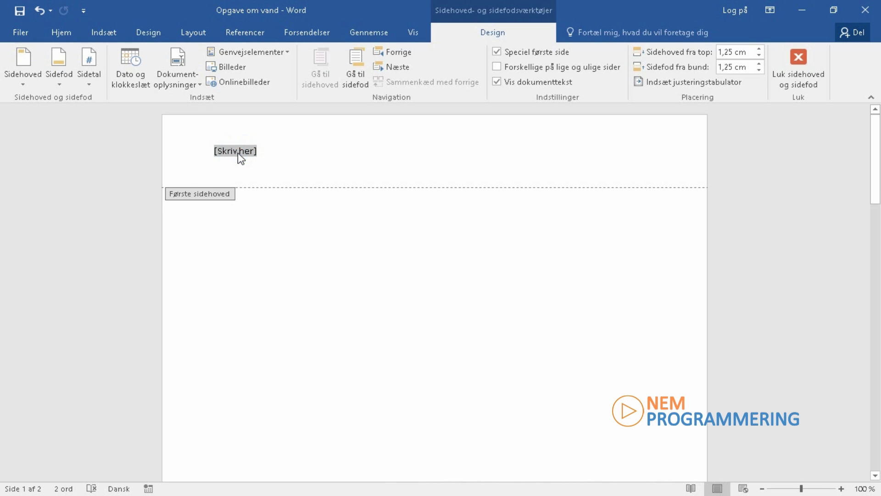
pyautogui.write('4')
pyautogui.write('ene Tissot')
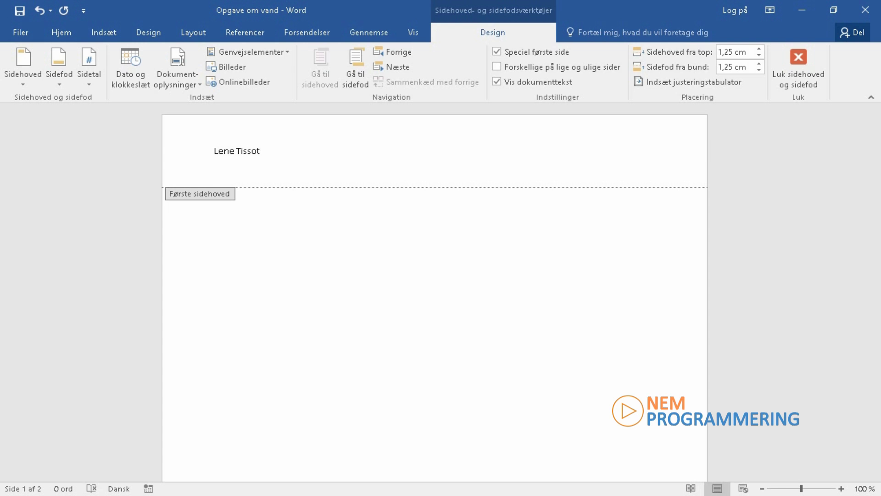
pyautogui.write(' Koch')
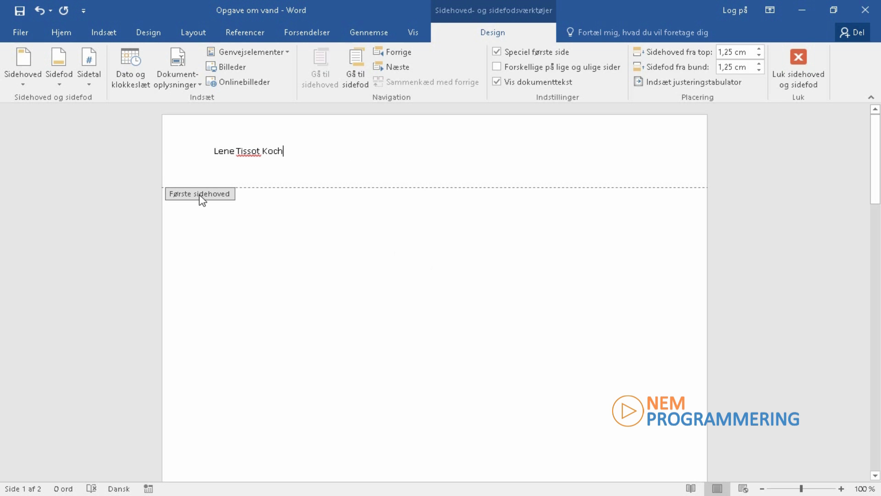
# - Turn off Speciel første side, type the author's first name, and close the header
pyautogui.click(497, 51)
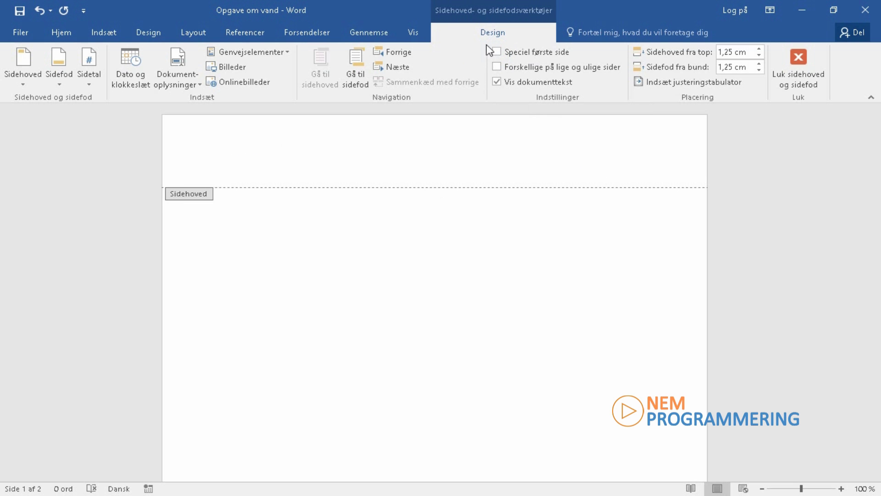
pyautogui.write('Lene')
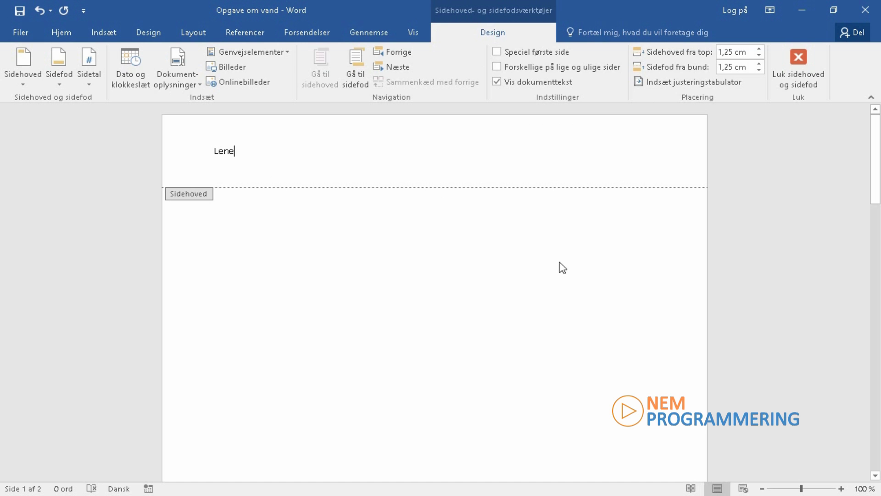
pyautogui.click(795, 60)
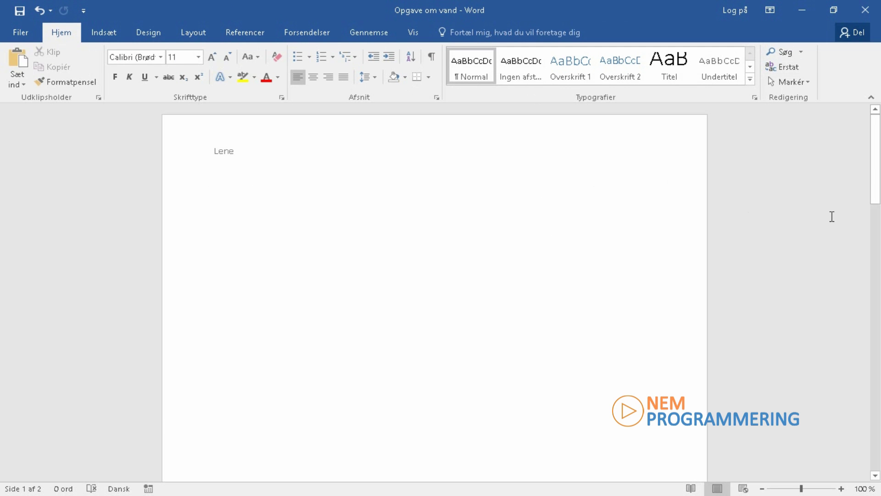
pyautogui.moveTo(875, 147)
pyautogui.mouseDown()
pyautogui.moveTo(870, 318)
pyautogui.moveTo(871, 151)
pyautogui.mouseUp()
# - Reopen the header and delete the name, leaving it empty without choosing a design
pyautogui.doubleClick(234, 153)
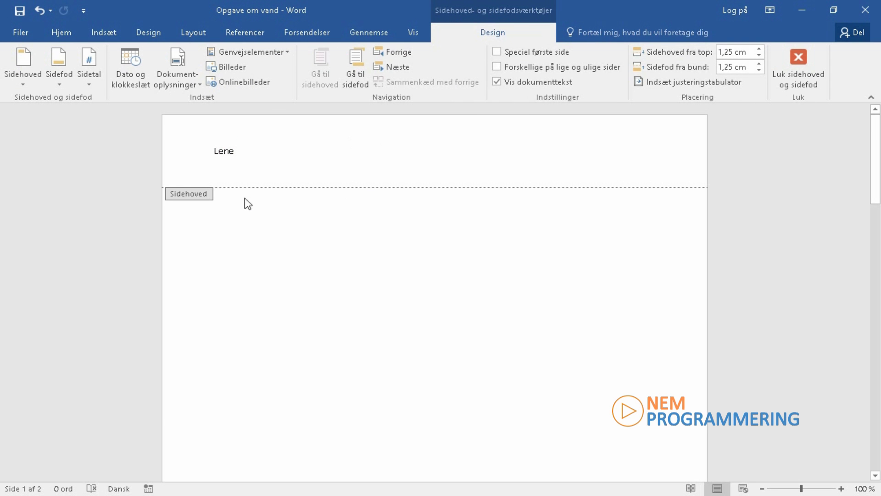
pyautogui.doubleClick(227, 151)
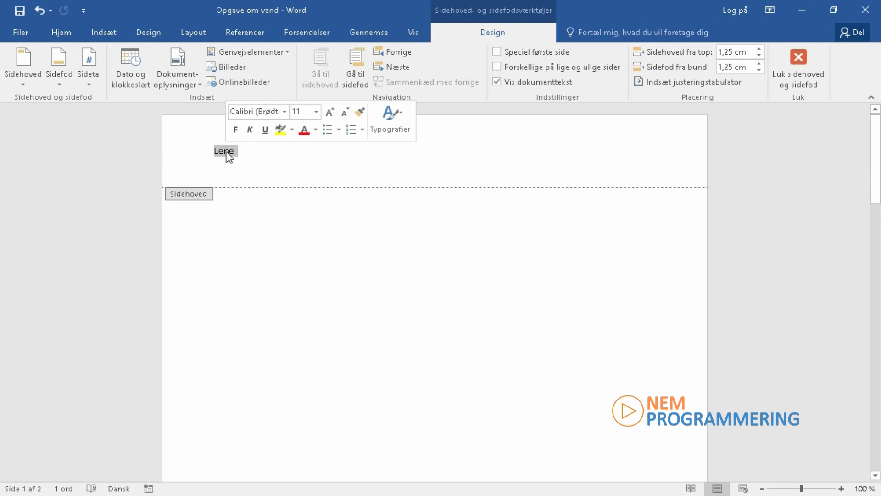
pyautogui.press('BackSpace')
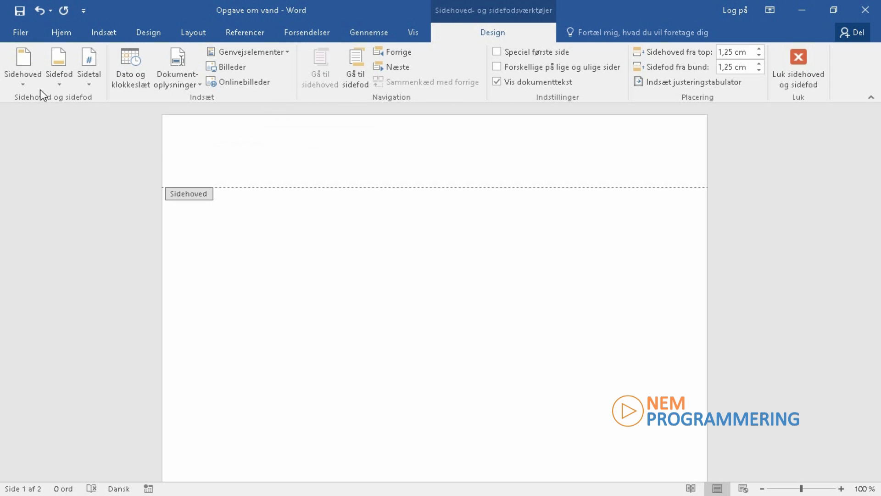
pyautogui.click(23, 85)
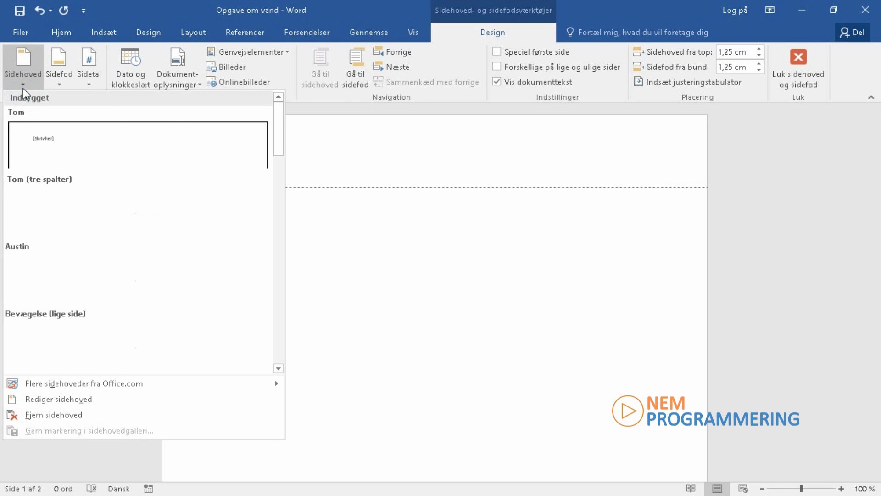
pyautogui.click(23, 84)
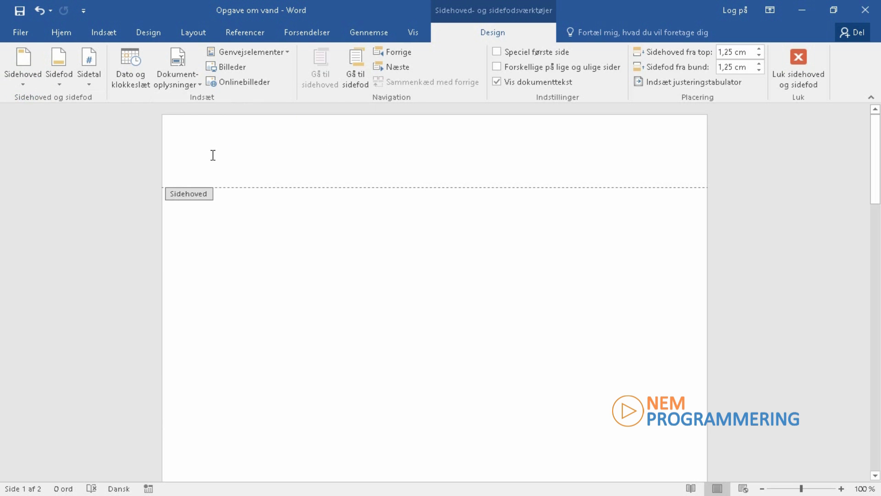
pyautogui.click(135, 67)
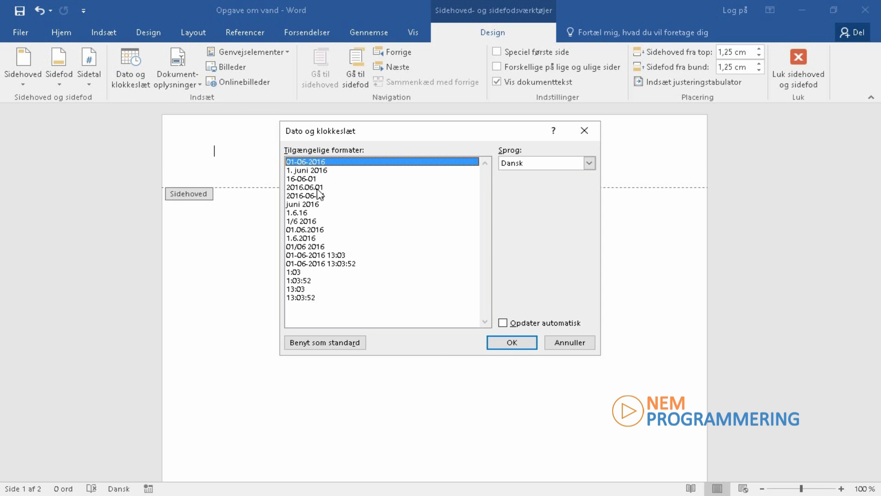
pyautogui.click(511, 344)
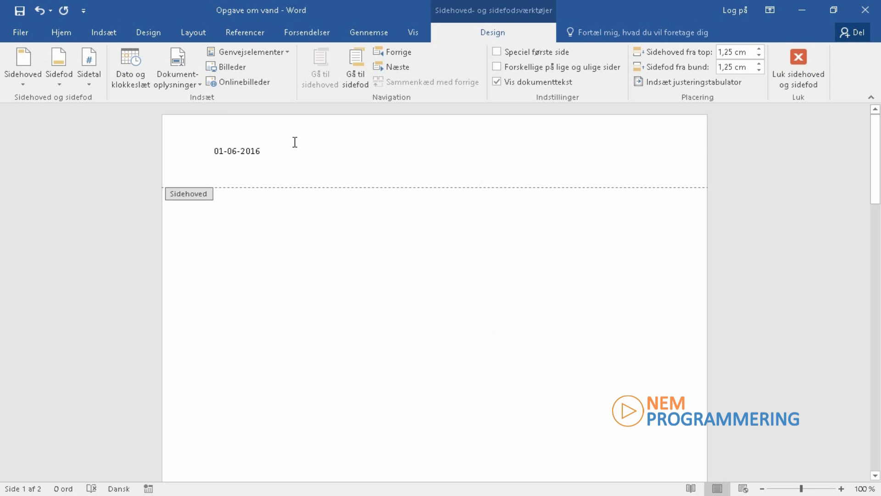
pyautogui.press('Tab')
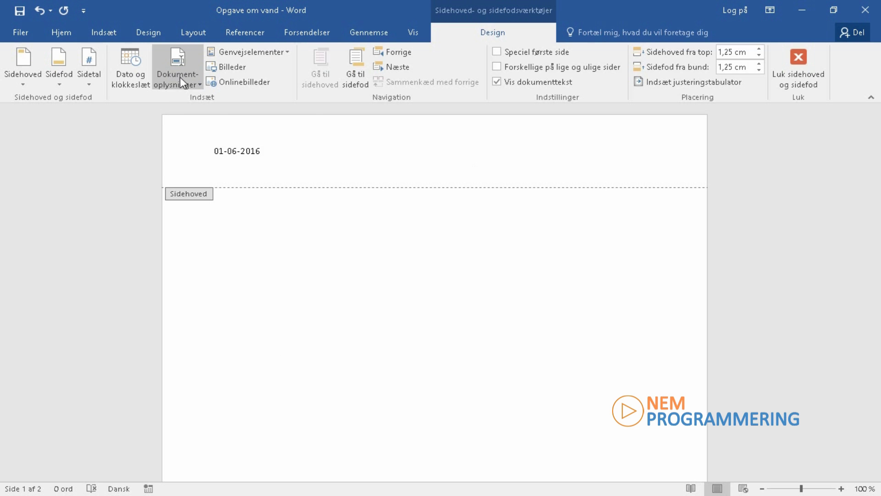
pyautogui.click(193, 87)
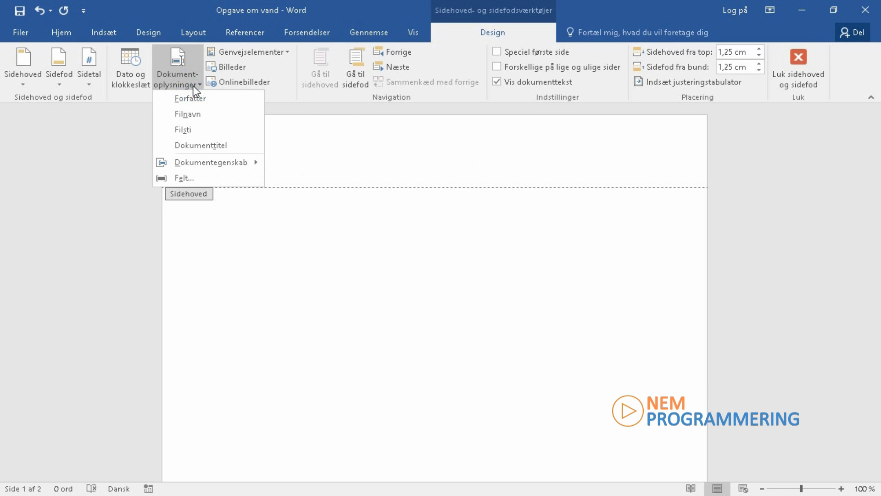
pyautogui.click(189, 99)
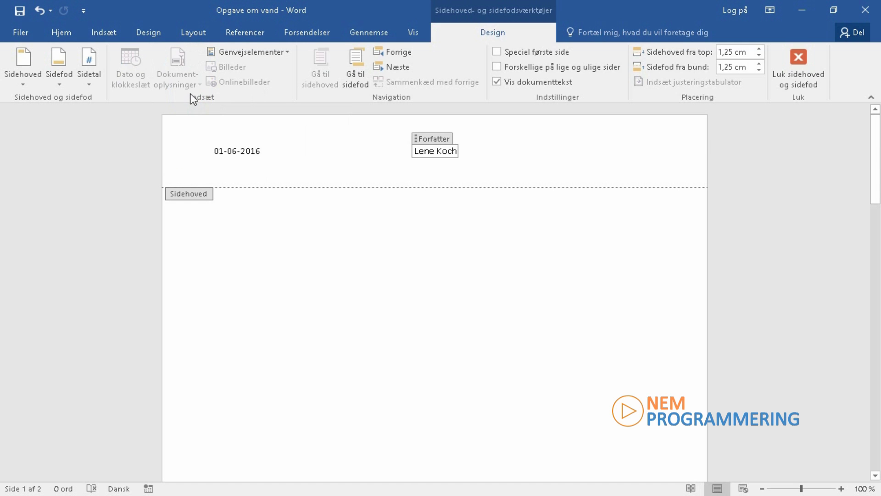
pyautogui.click(465, 155)
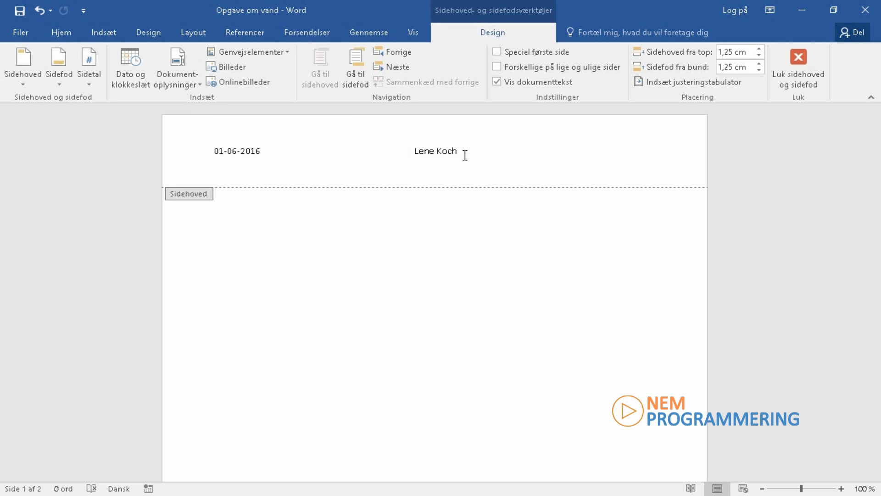
pyautogui.press('Return')
pyautogui.click(465, 155)
pyautogui.press('BackSpace')
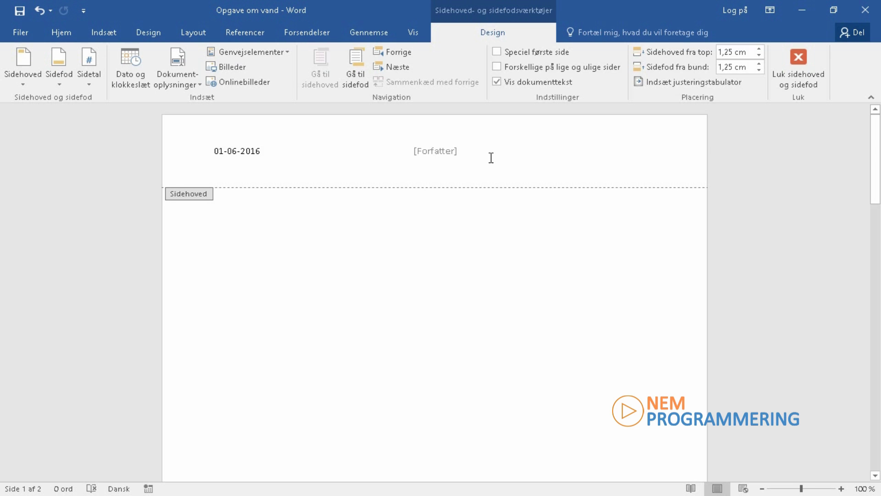
pyautogui.hotkey('shift', 'Home')
pyautogui.press('BackSpace')
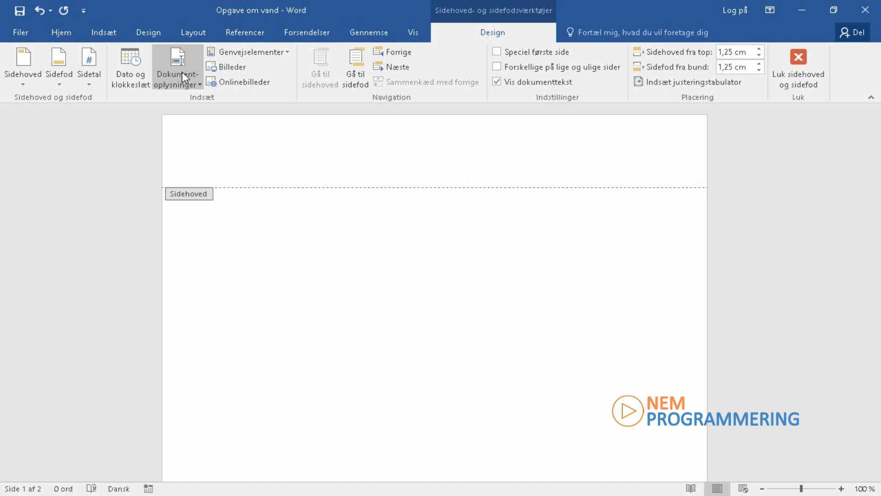
# - Insert the Filnavn field so the header reads 'Opgave om vand', then tab to centre
pyautogui.click(198, 85)
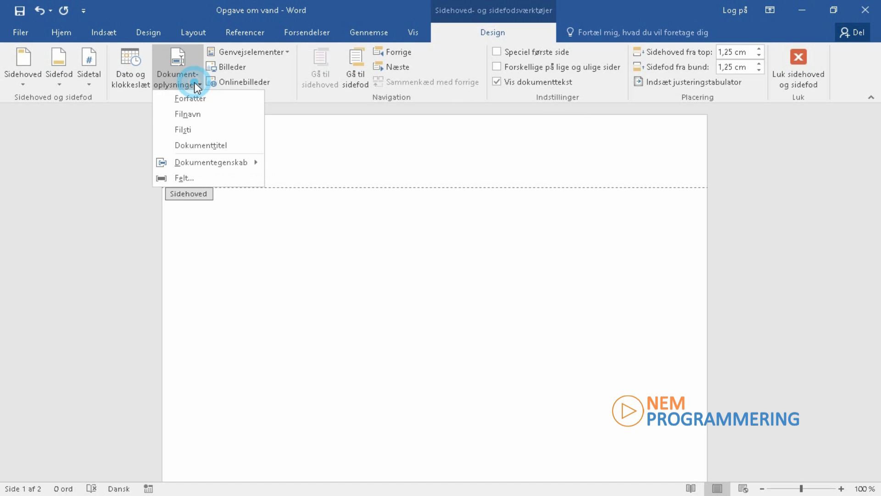
pyautogui.click(196, 118)
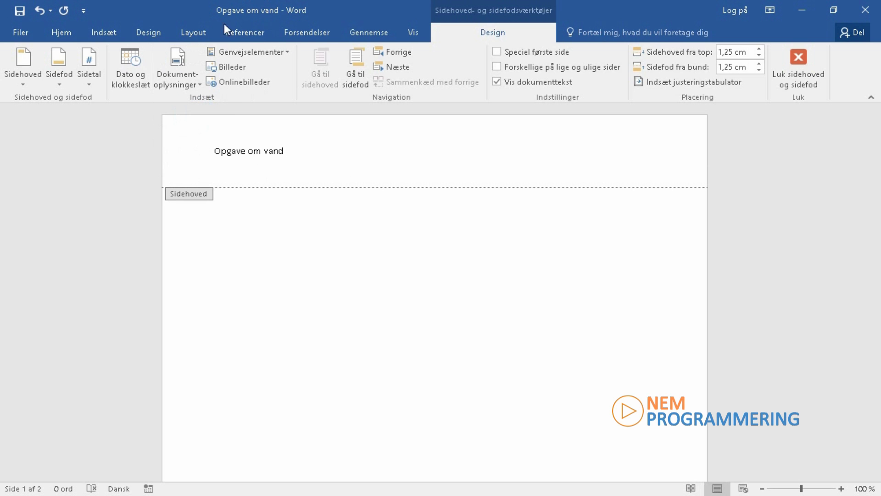
pyautogui.press('Tab')
# - Insert the VildMed_FavIcon heart picture and push it to the header's right margin
pyautogui.click(233, 65)
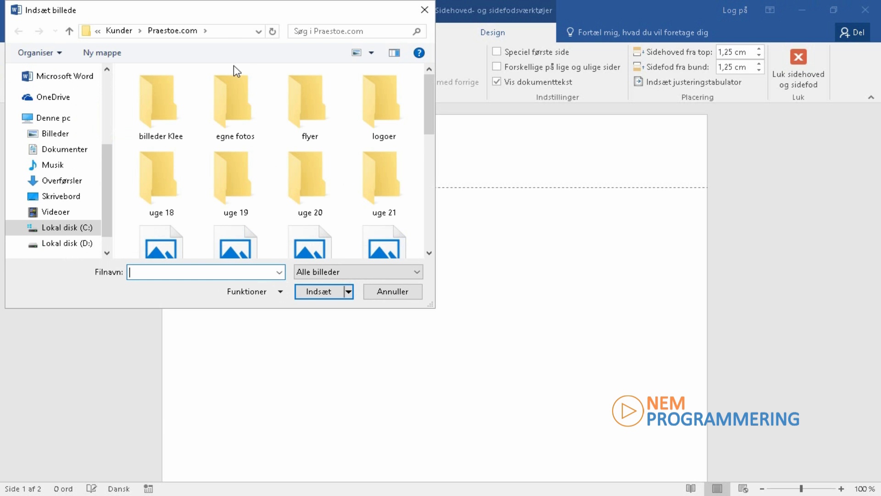
pyautogui.moveTo(428, 109); pyautogui.dragTo(428, 196)
pyautogui.click(208, 157)
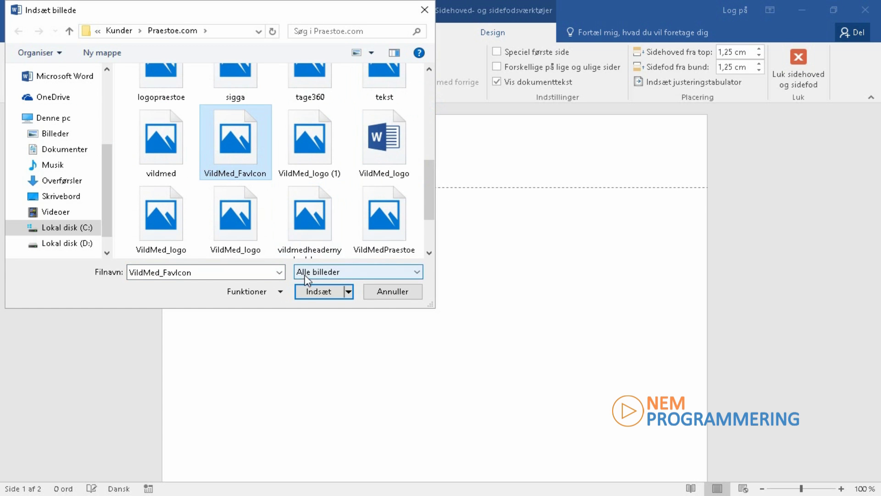
pyautogui.click(319, 290)
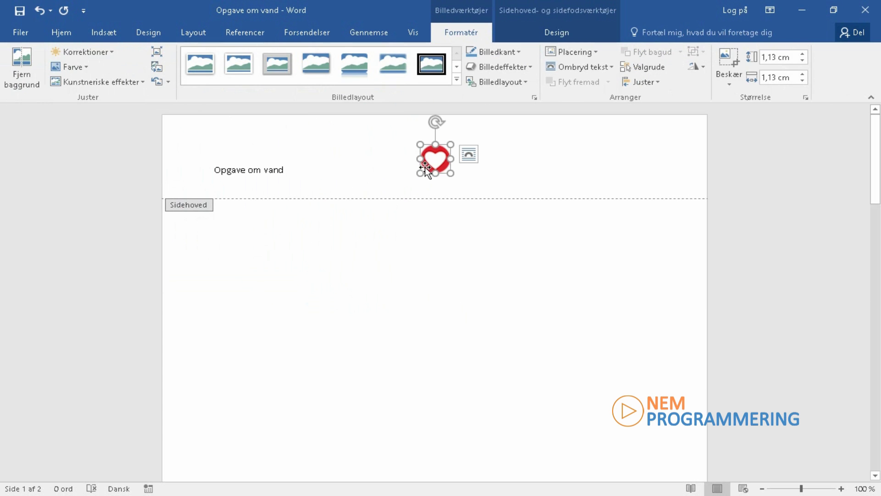
pyautogui.click(299, 171)
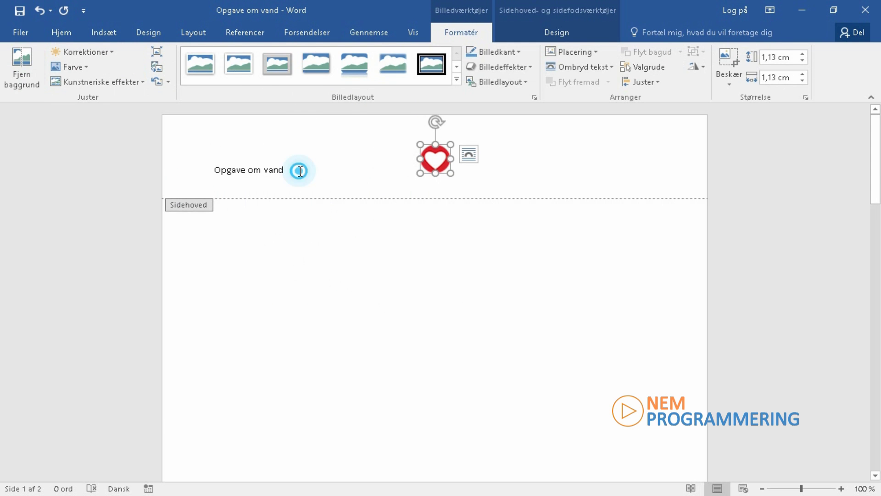
pyautogui.press('Tab')
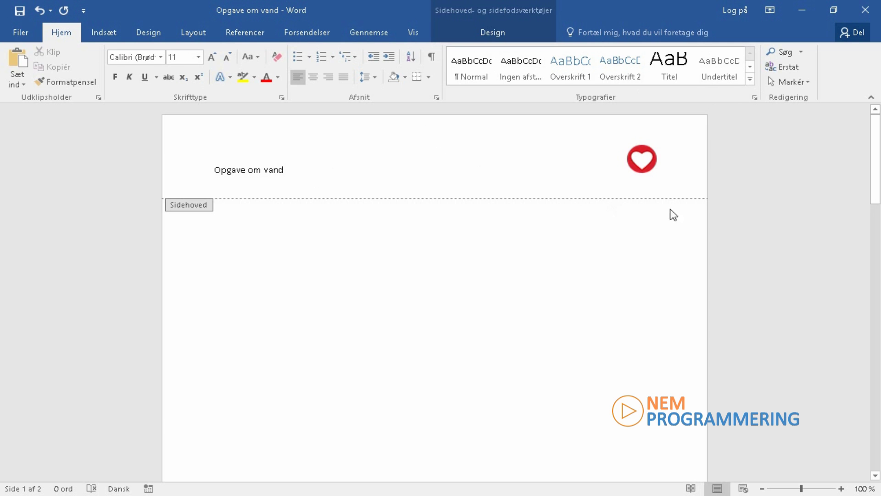
pyautogui.moveTo(875, 173); pyautogui.dragTo(878, 146)
pyautogui.click(492, 33)
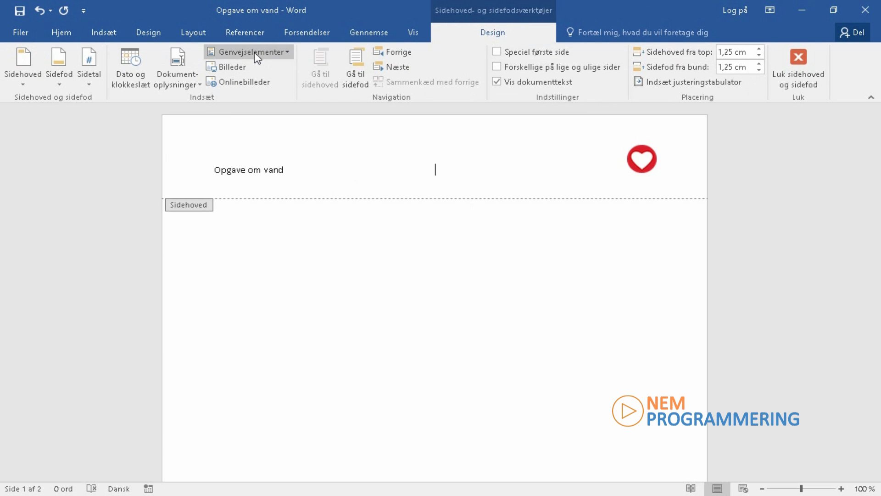
pyautogui.click(281, 53)
pyautogui.moveTo(279, 87)
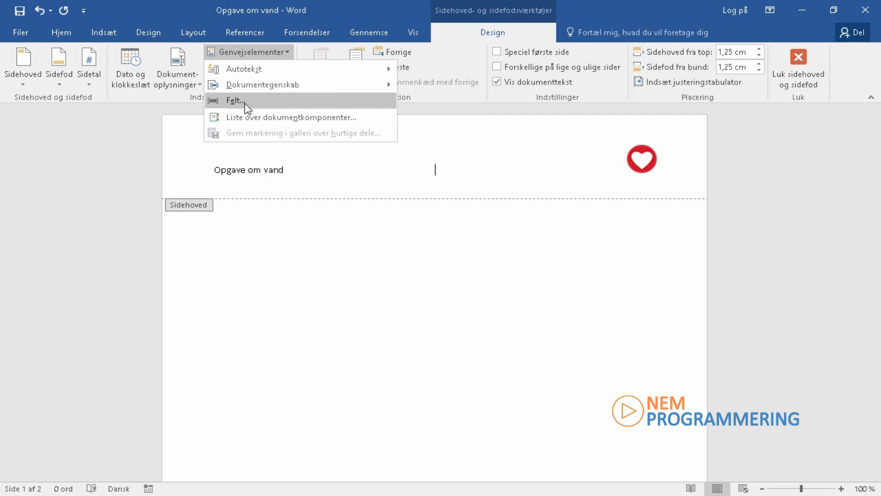
pyautogui.click(438, 183)
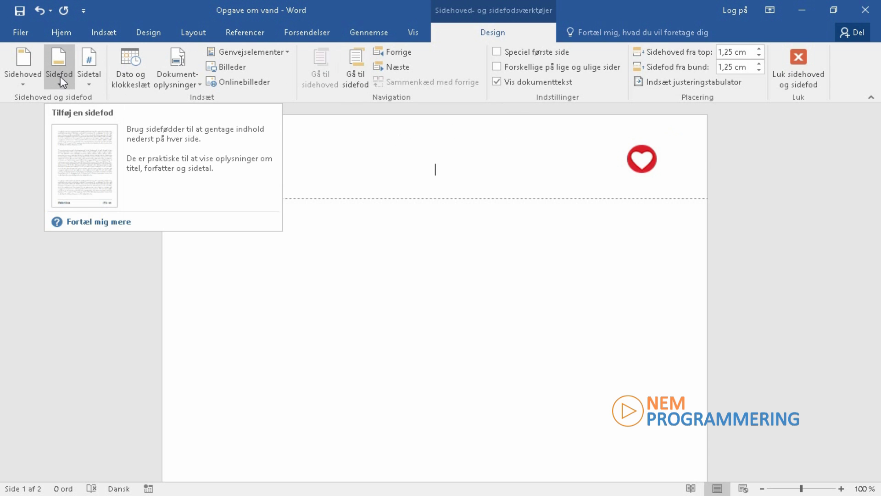
# - Add a Forfatter field to the footer and fill it with the author's full name
pyautogui.click(355, 73)
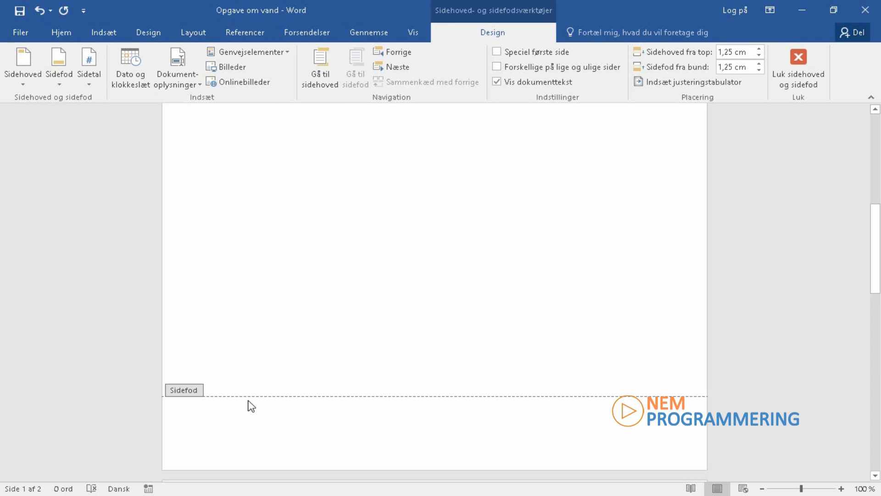
pyautogui.click(198, 84)
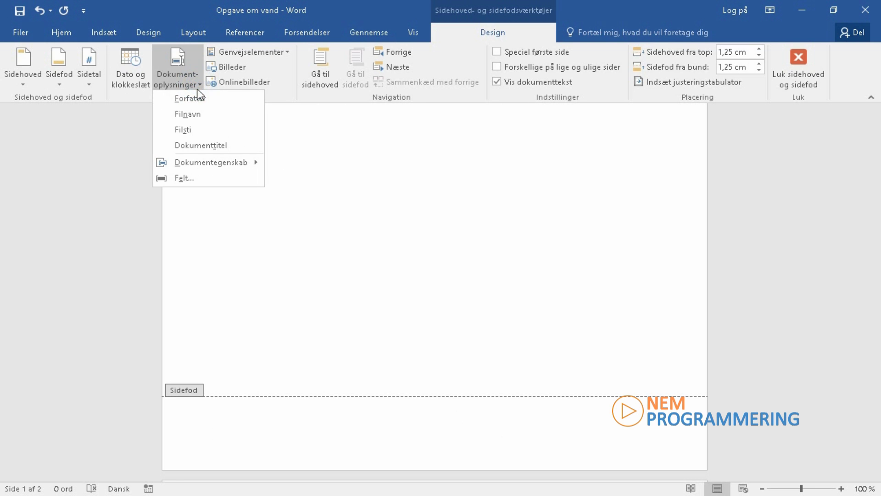
pyautogui.click(197, 98)
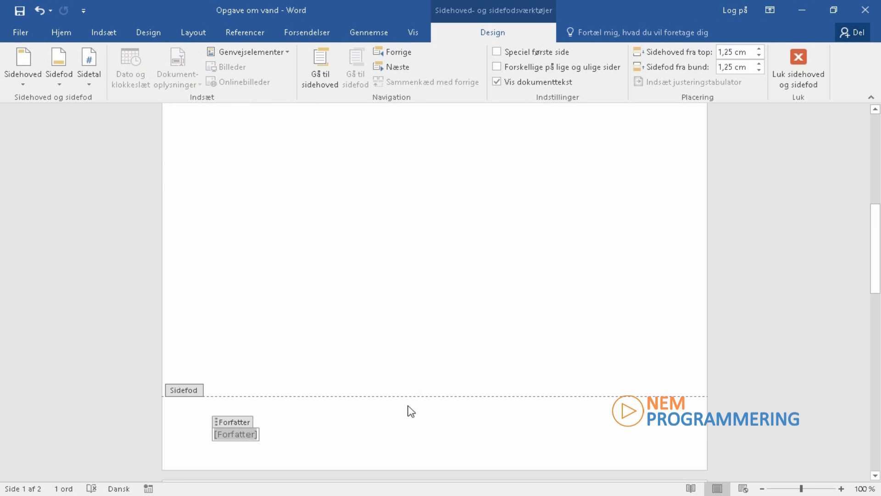
pyautogui.click(354, 433)
pyautogui.click(367, 263)
pyautogui.write('4')
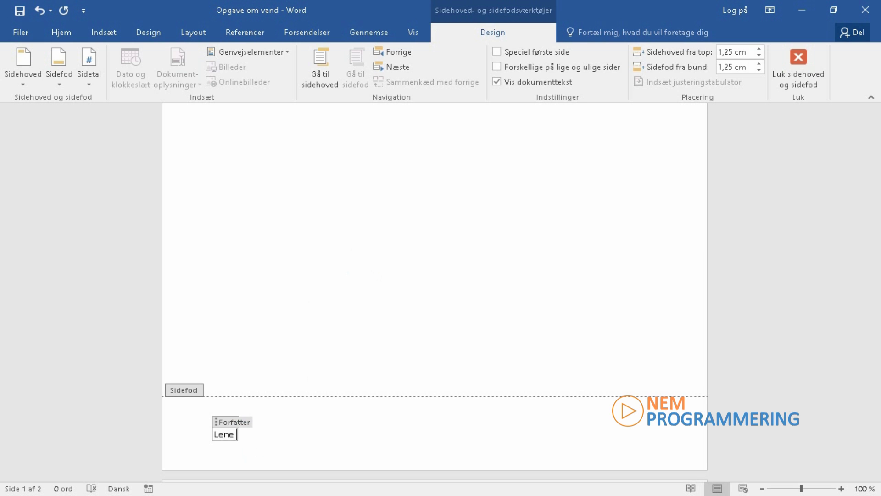
pyautogui.write('ene Tissot Koch')
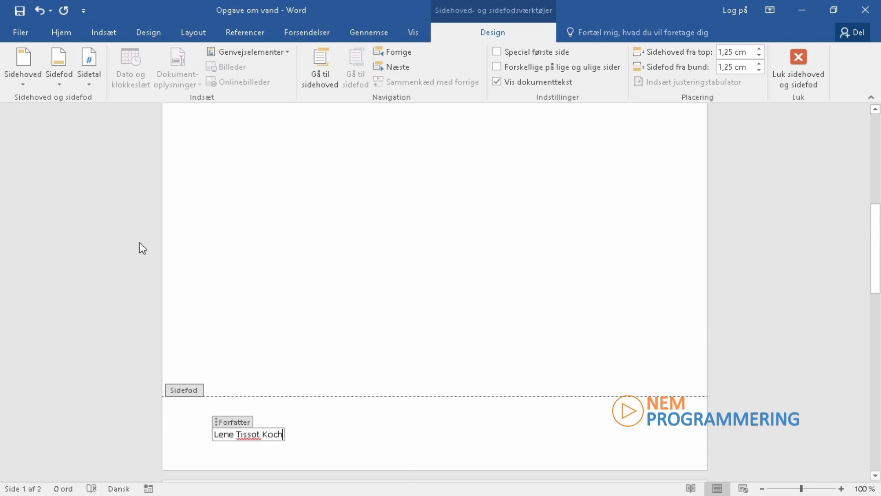
pyautogui.scroll(-3, 299, 306)
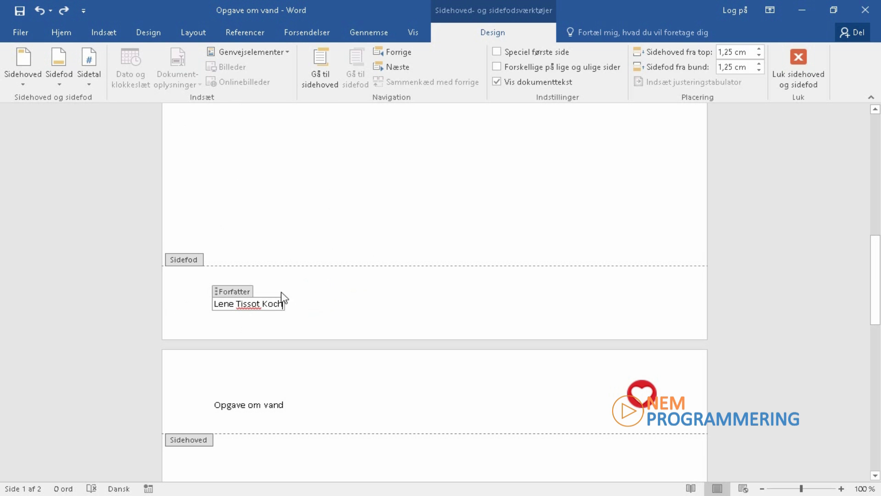
# - Add the Linje øverst 2 page number at the bottom right of the footer
pyautogui.click(90, 81)
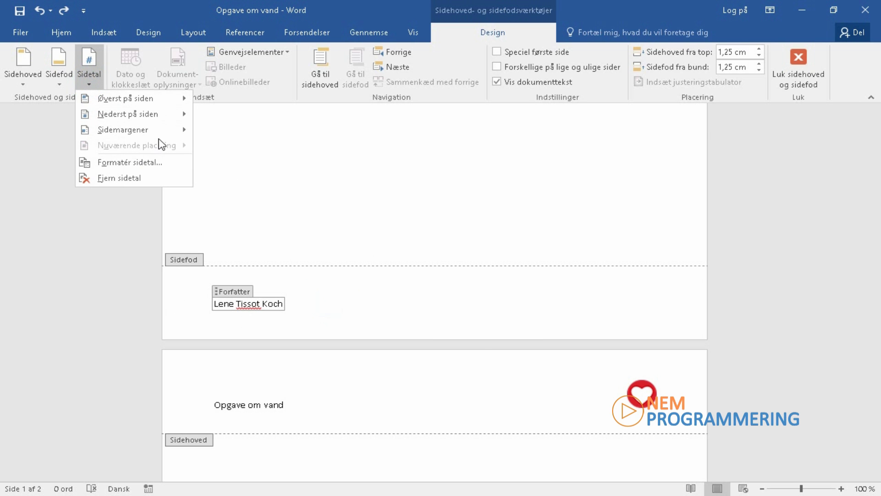
pyautogui.moveTo(176, 118)
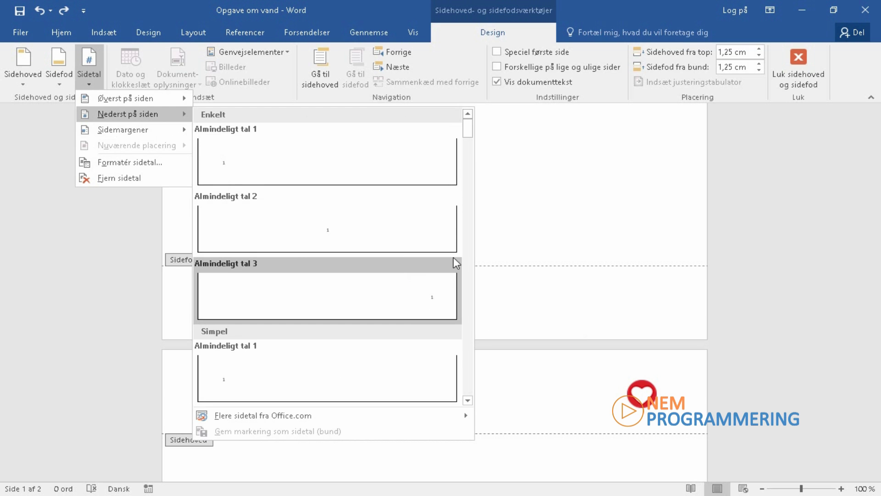
pyautogui.moveTo(468, 124); pyautogui.dragTo(471, 187)
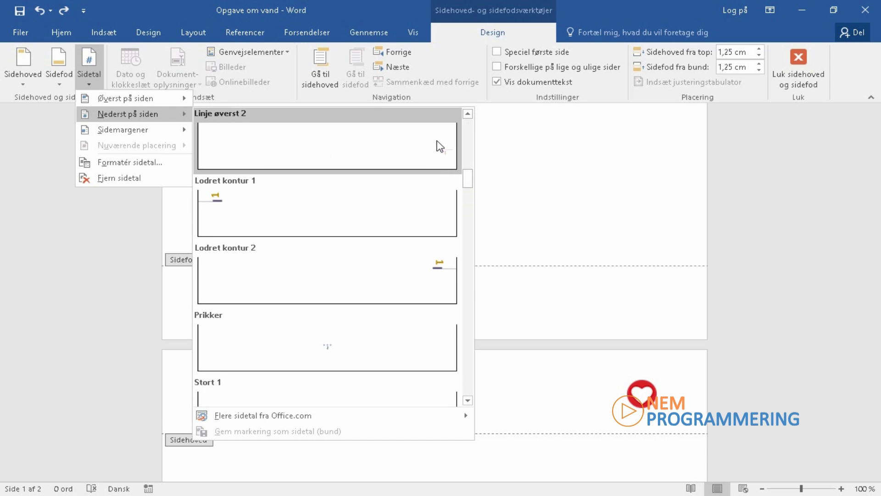
pyautogui.click(436, 144)
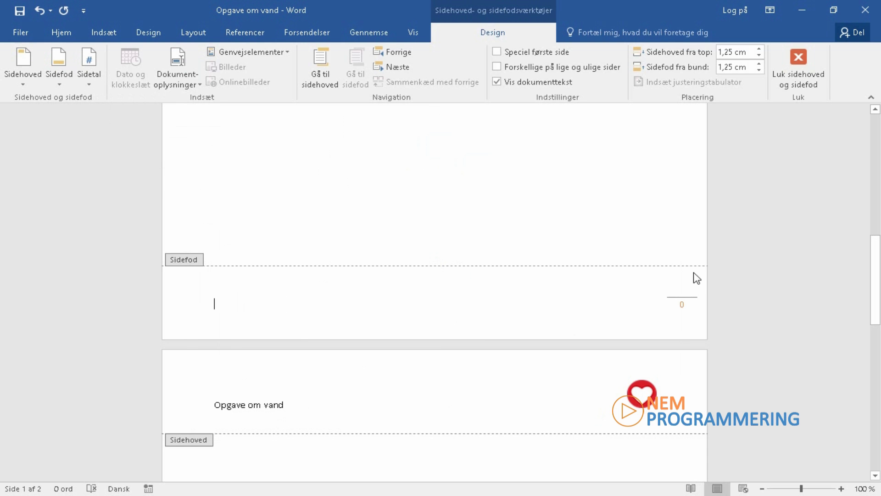
pyautogui.click(684, 308)
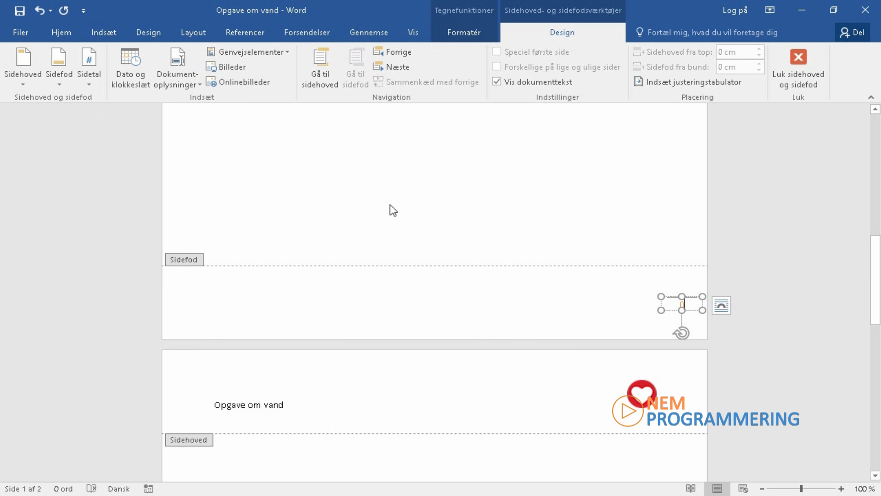
# - Set page numbering to begin at 1 and scroll through the pages to check
pyautogui.click(86, 87)
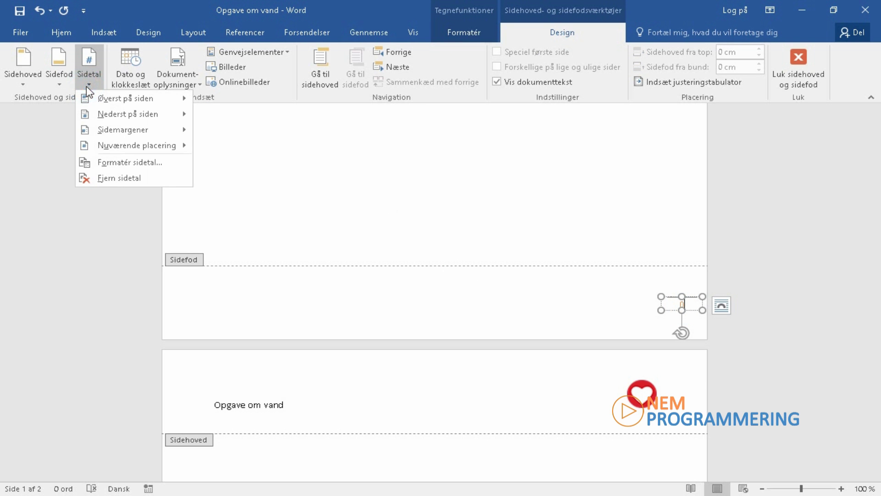
pyautogui.click(111, 164)
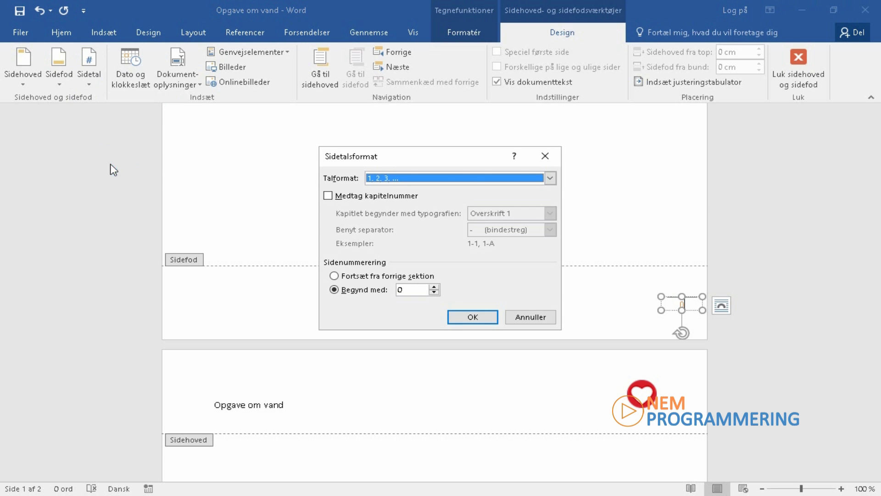
pyautogui.click(433, 286)
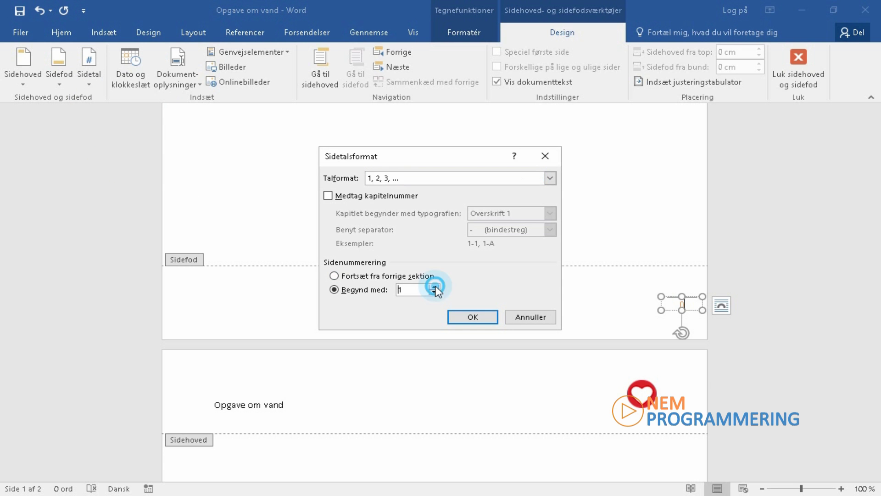
pyautogui.click(478, 318)
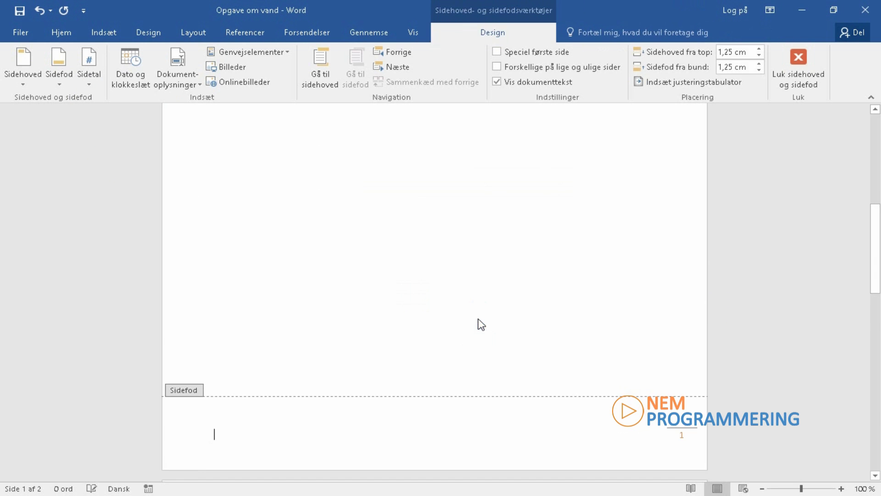
pyautogui.moveTo(876, 245); pyautogui.dragTo(878, 455)
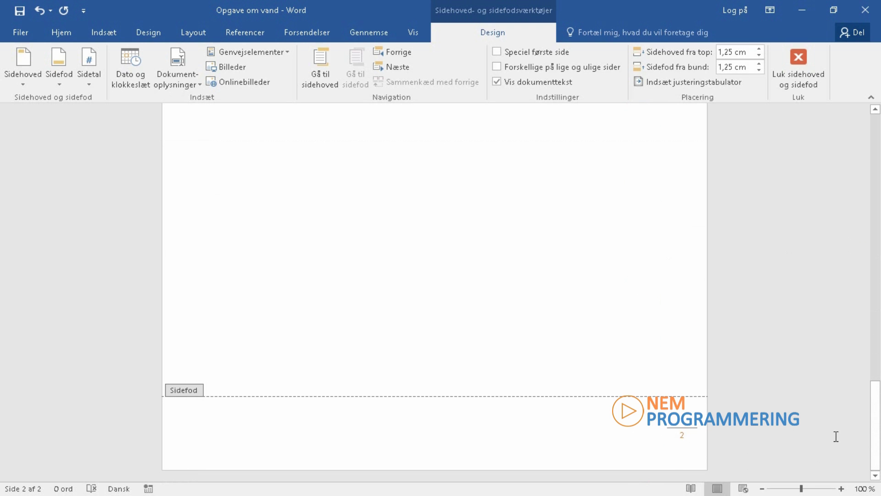
pyautogui.moveTo(879, 416); pyautogui.dragTo(880, 143)
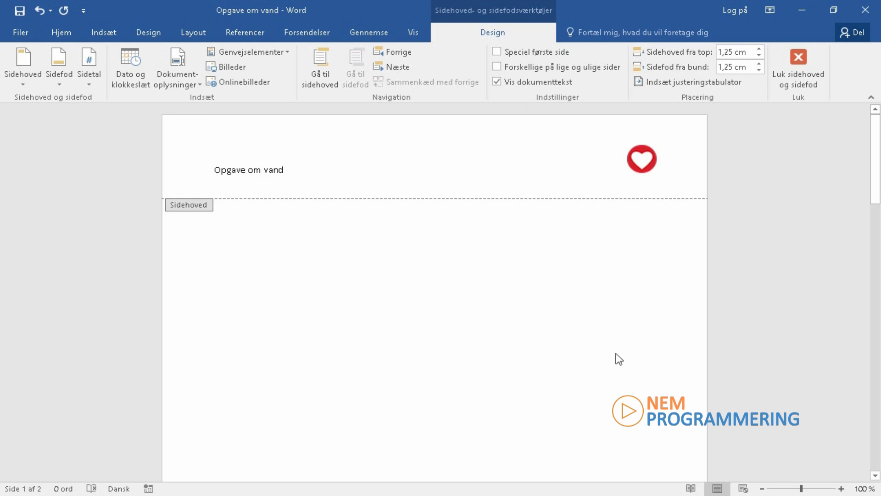
# - Close header and footer editing and insert the Austin cover page
pyautogui.click(800, 59)
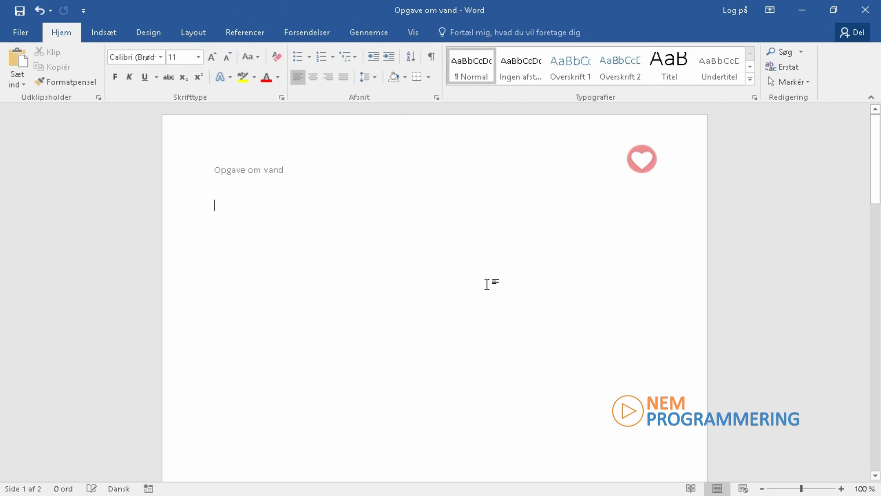
pyautogui.click(114, 36)
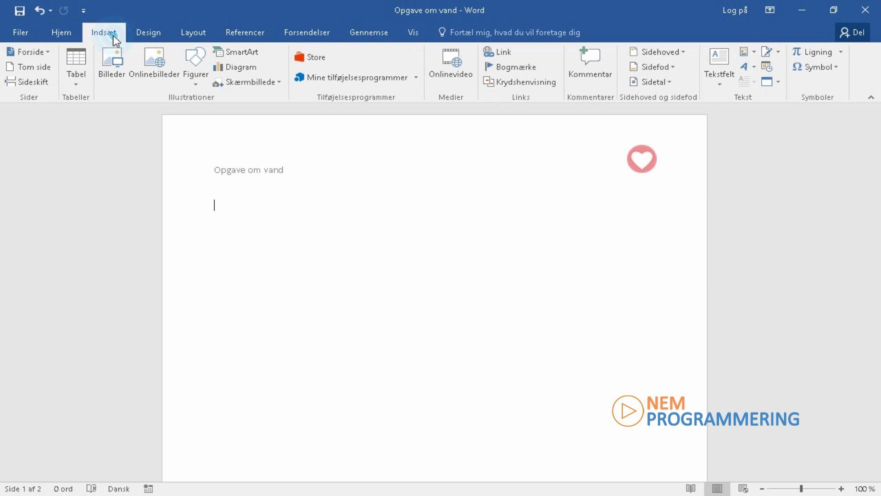
pyautogui.click(49, 52)
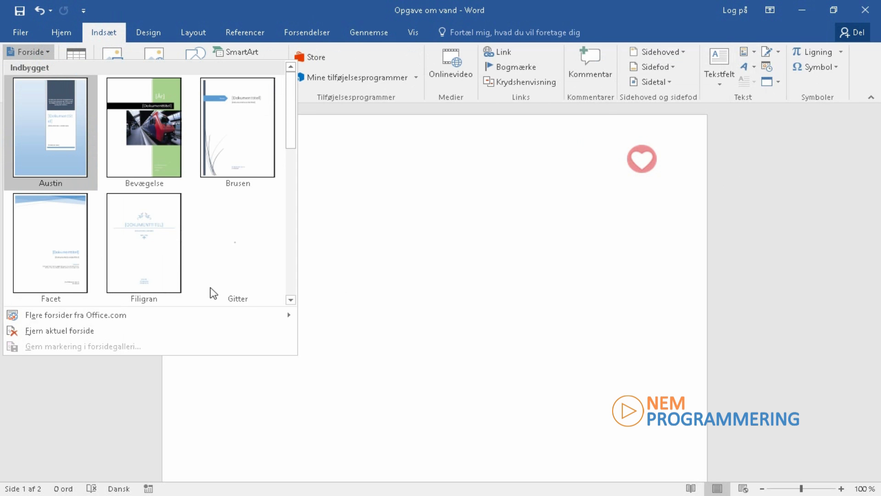
pyautogui.click(292, 186)
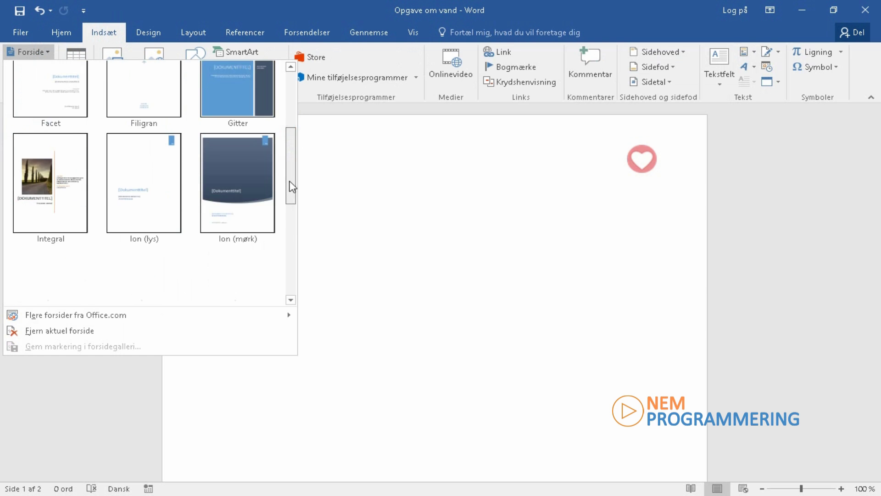
pyautogui.moveTo(288, 256); pyautogui.dragTo(293, 90)
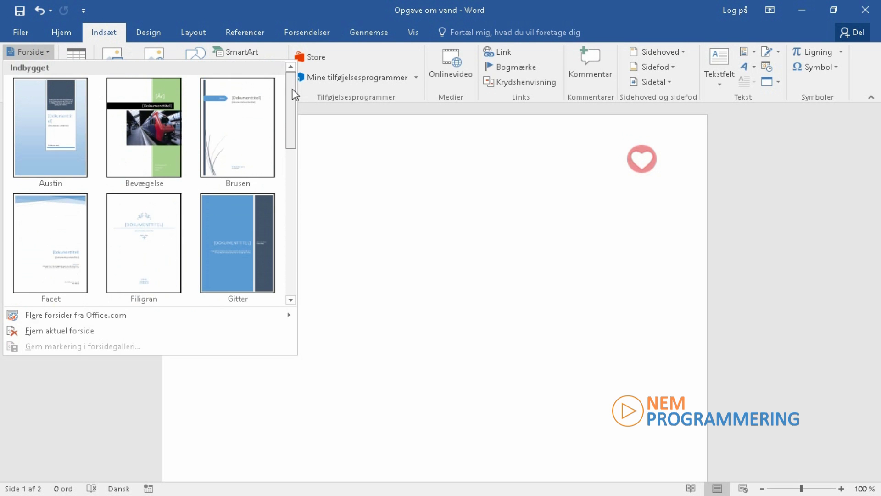
pyautogui.click(53, 121)
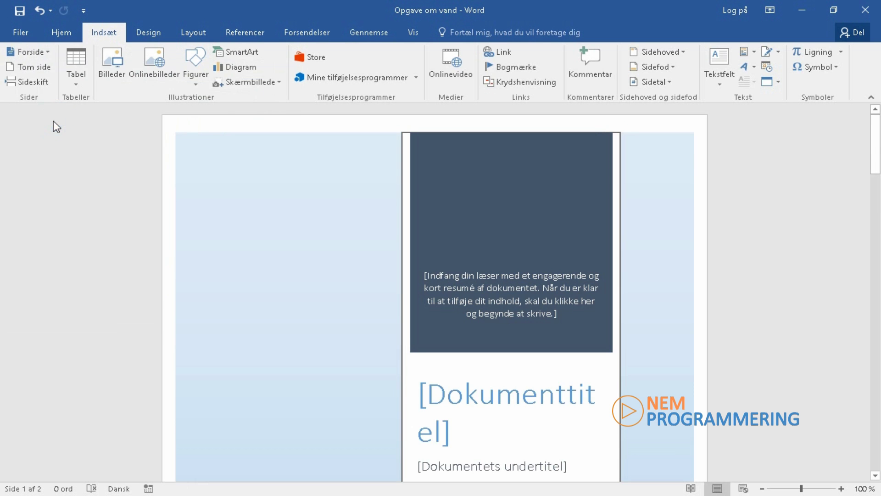
# - Restyle the cover shapes: a light blue style on the sidebar and grey on the summary box
pyautogui.moveTo(878, 141); pyautogui.dragTo(878, 161)
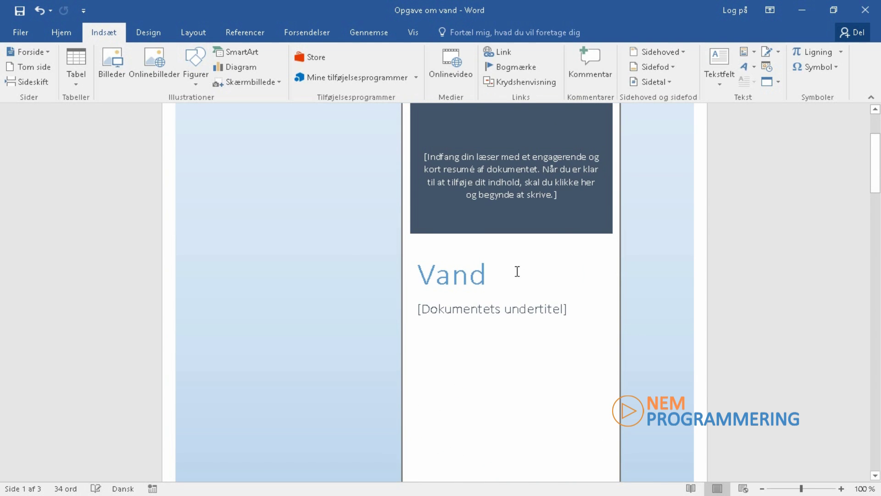
pyautogui.click(319, 257)
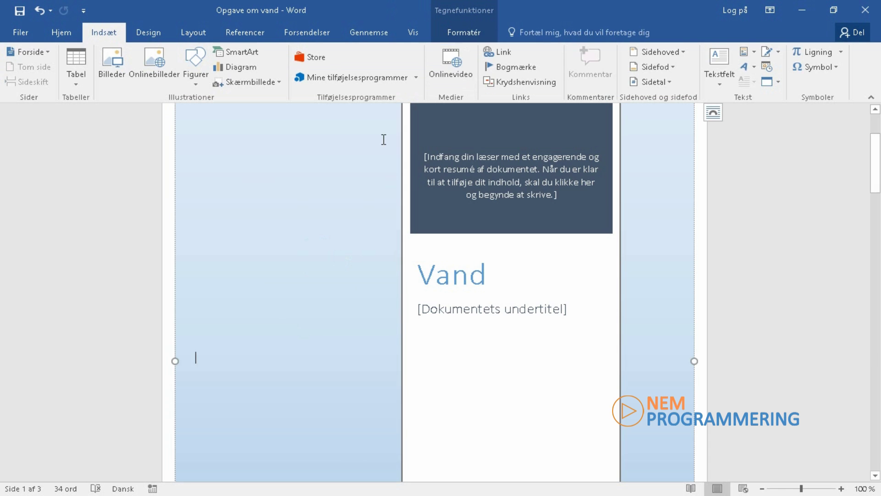
pyautogui.click(459, 32)
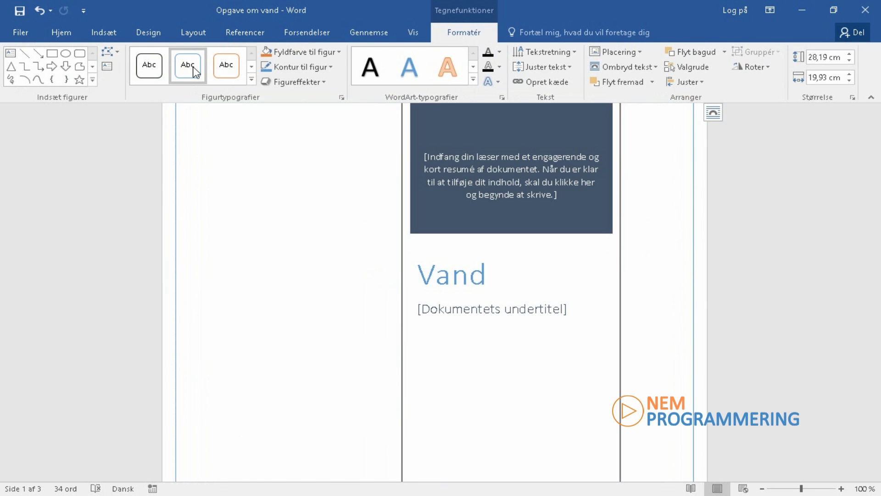
pyautogui.click(252, 80)
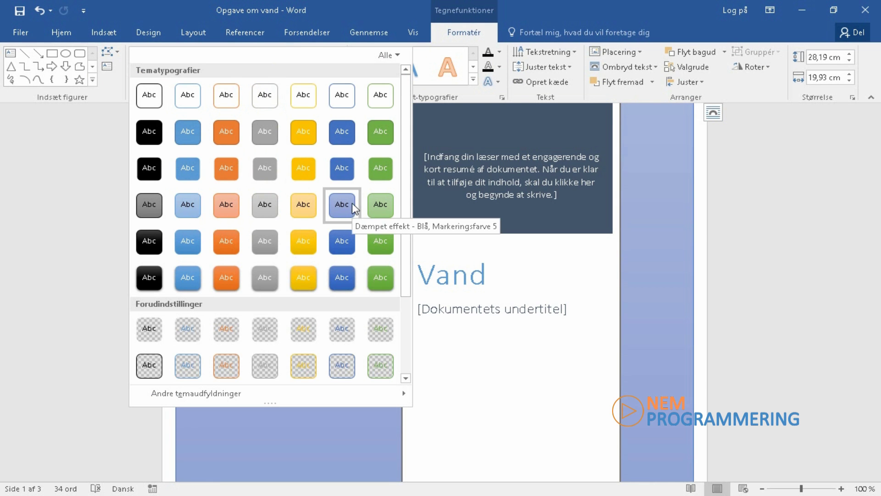
pyautogui.click(188, 203)
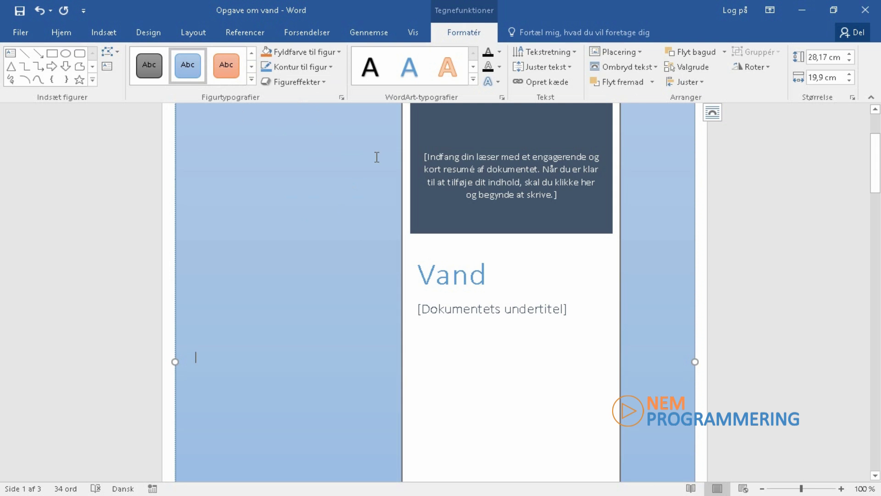
pyautogui.click(572, 232)
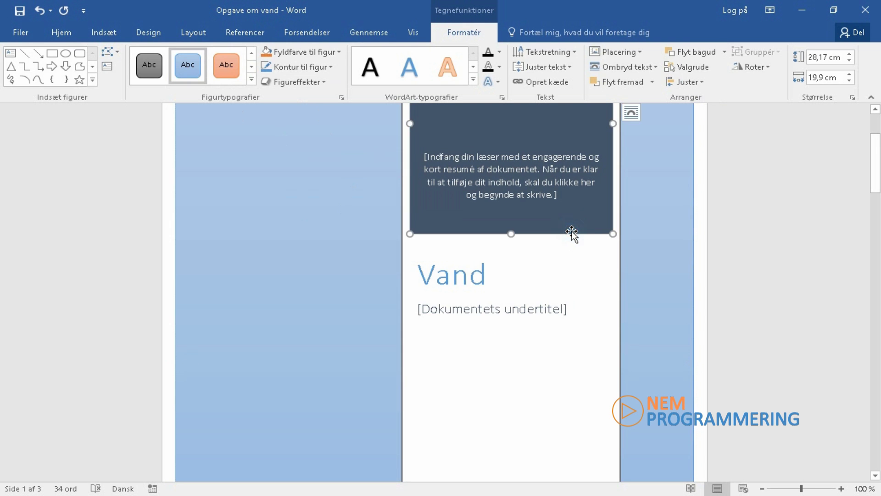
pyautogui.click(152, 69)
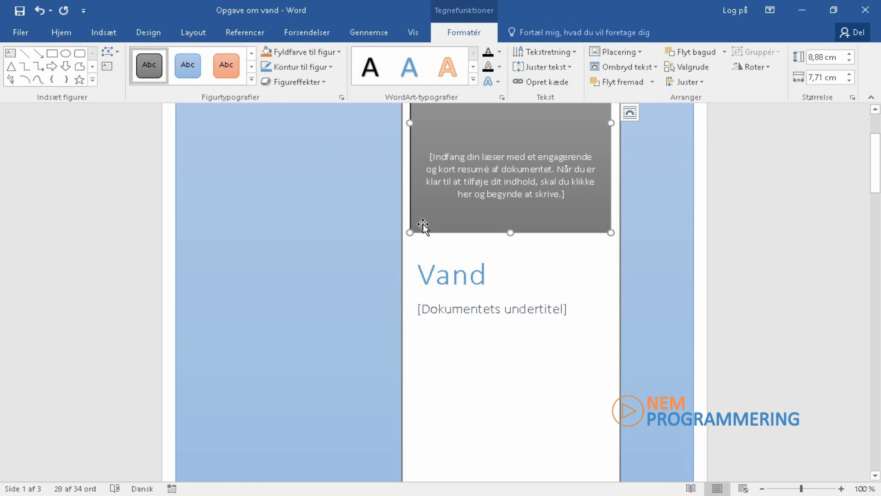
pyautogui.click(293, 221)
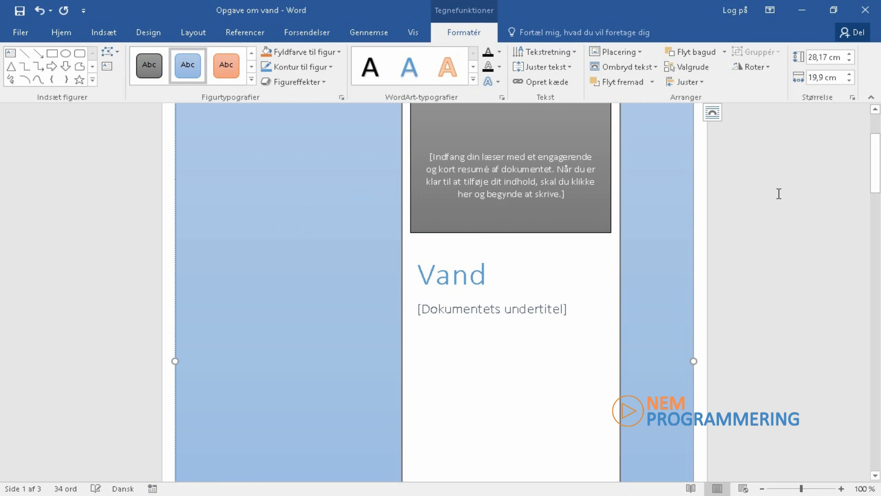
pyautogui.click(876, 168)
# - Shorten the cover's author middle name to its initial followed by a period
pyautogui.moveTo(876, 169); pyautogui.dragTo(880, 227)
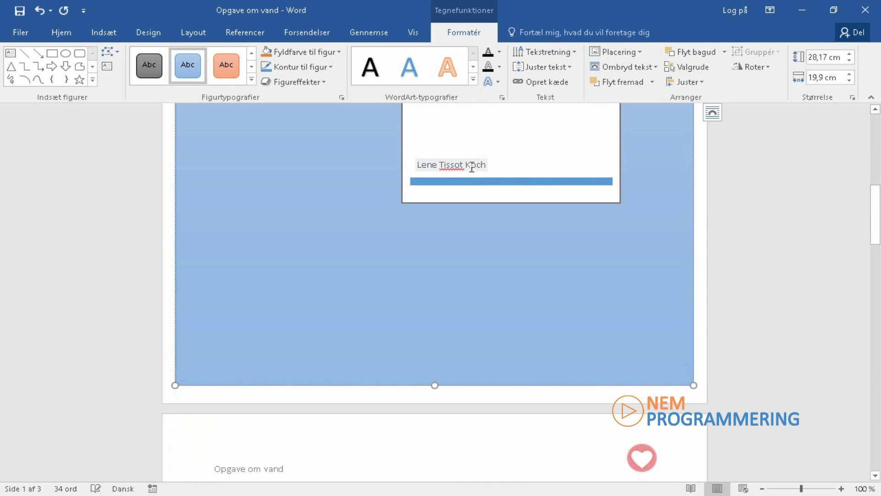
pyautogui.click(454, 164)
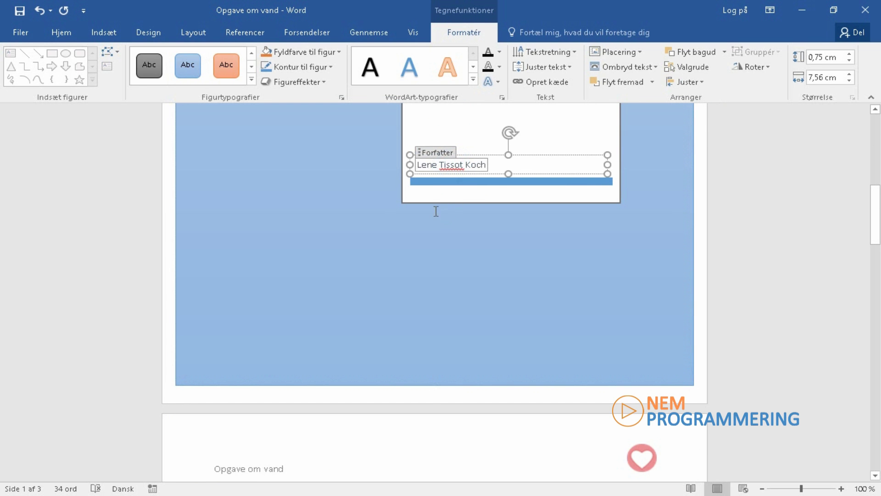
pyautogui.moveTo(874, 224); pyautogui.dragTo(876, 200)
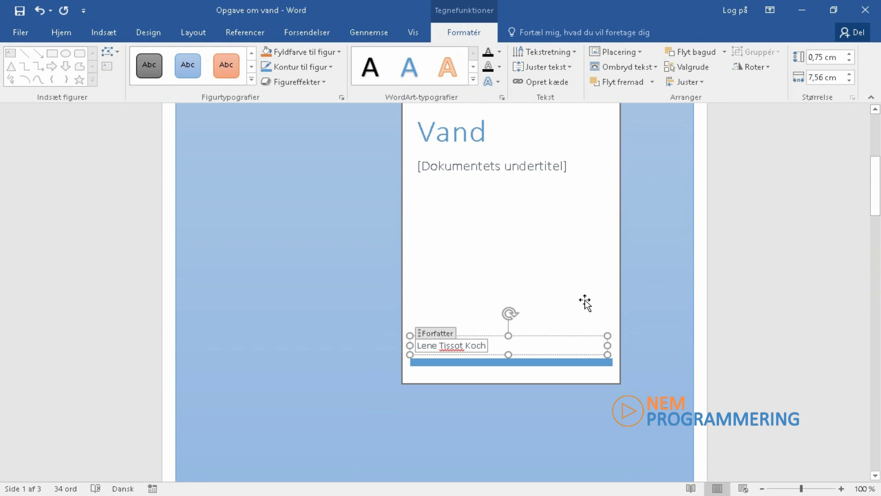
pyautogui.click(568, 336)
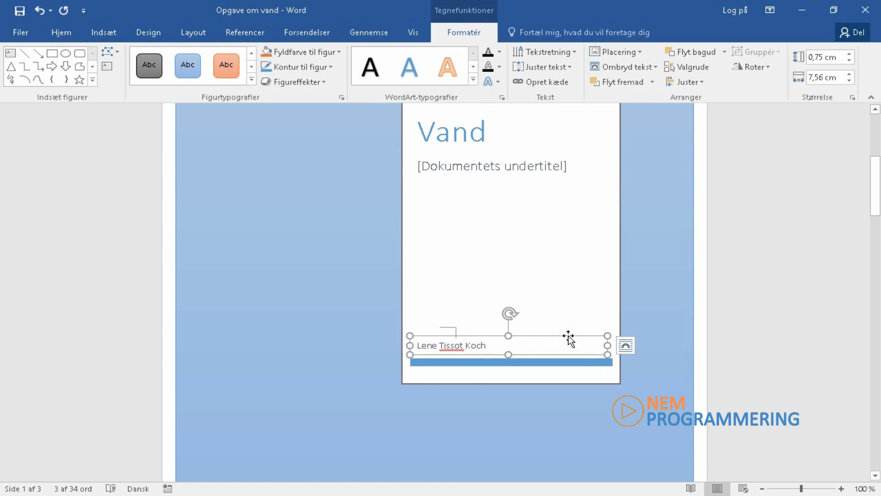
pyautogui.click(478, 347)
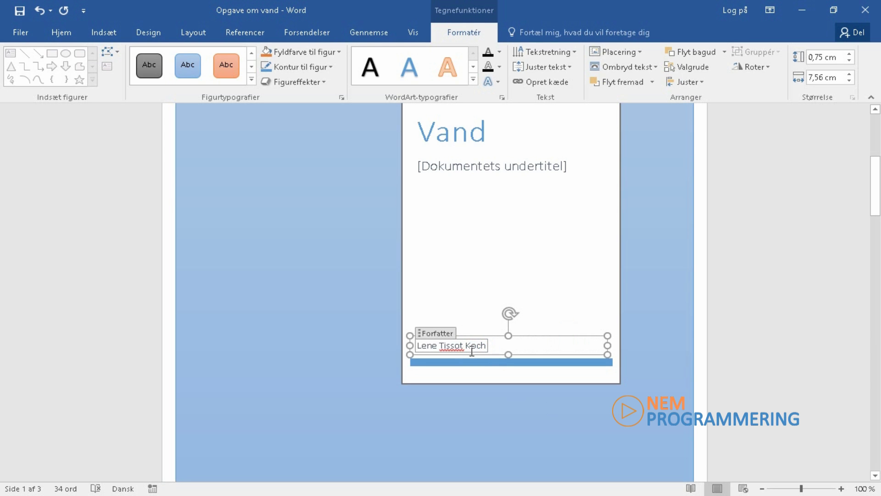
pyautogui.moveTo(465, 346); pyautogui.dragTo(444, 345)
pyautogui.write('.')
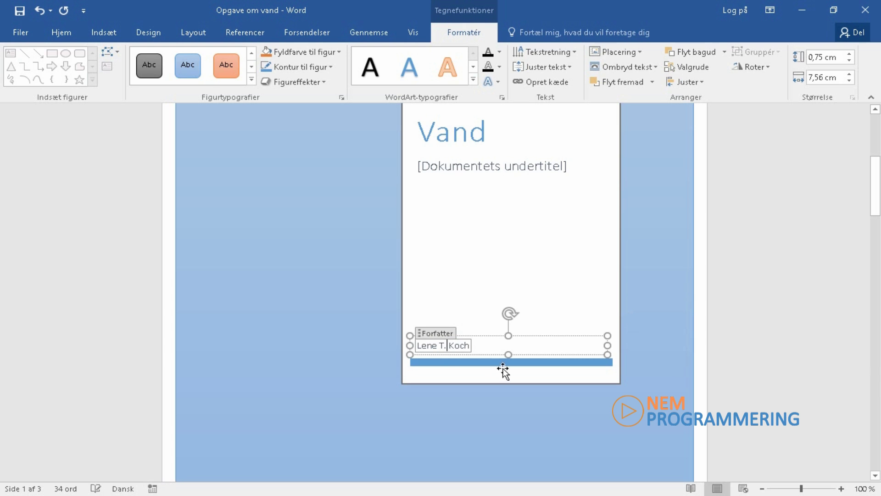
pyautogui.click(581, 277)
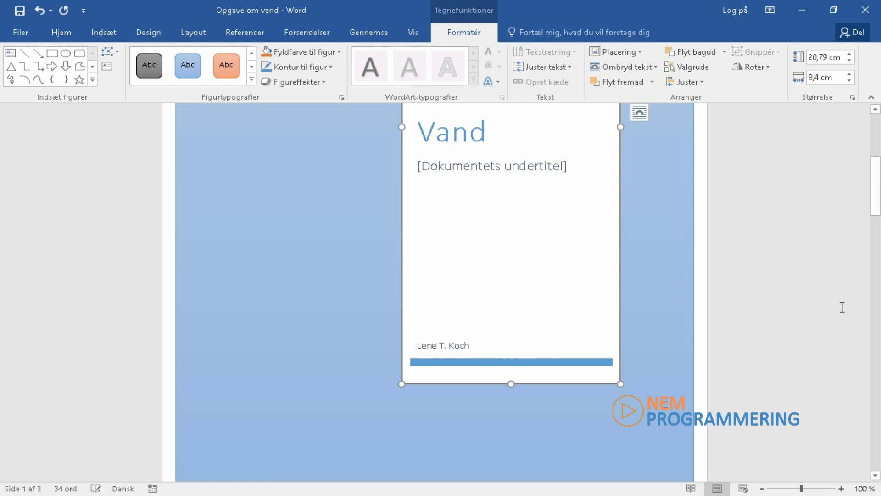
pyautogui.moveTo(875, 216); pyautogui.dragTo(876, 169)
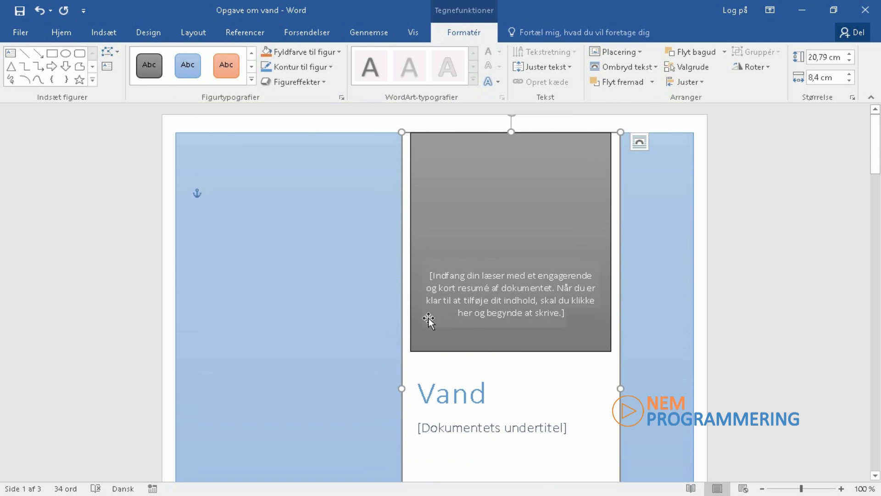
pyautogui.moveTo(875, 138); pyautogui.dragTo(880, 258)
# - Replace the header text 'Opgave om vand' with 'Kapitel 1' and return to the body
pyautogui.doubleClick(265, 158)
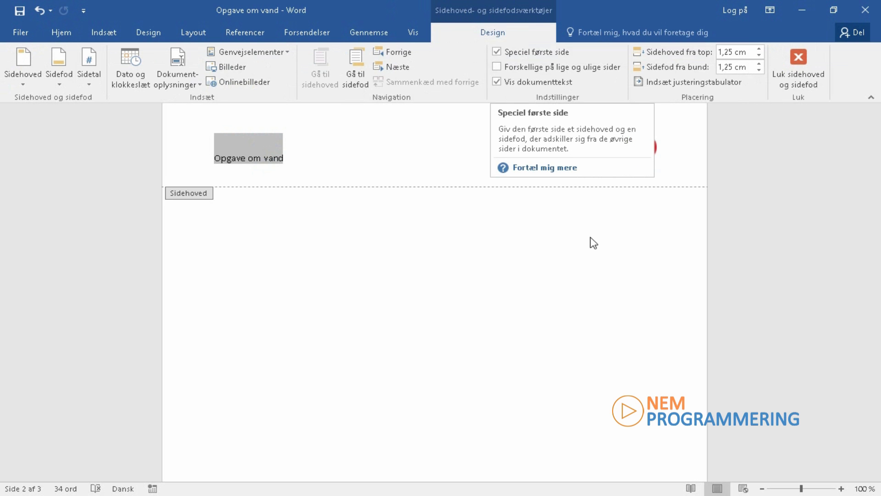
pyautogui.moveTo(876, 262); pyautogui.dragTo(878, 324)
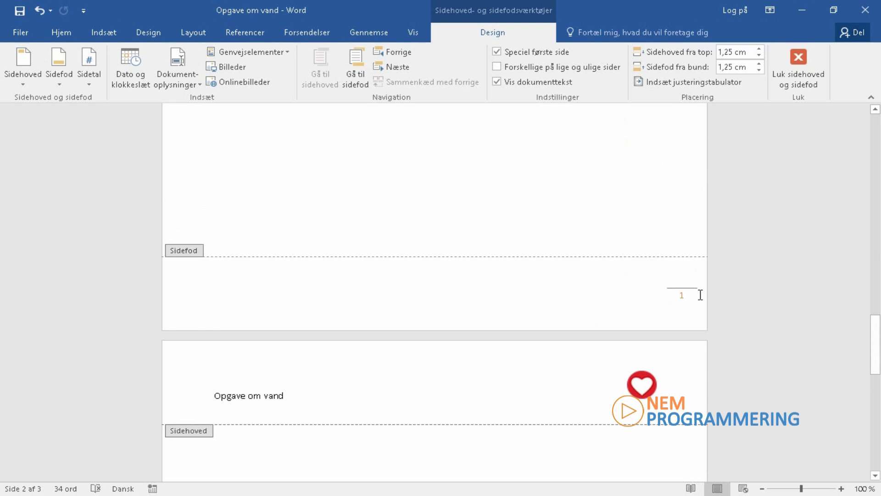
pyautogui.moveTo(875, 351); pyautogui.dragTo(878, 241)
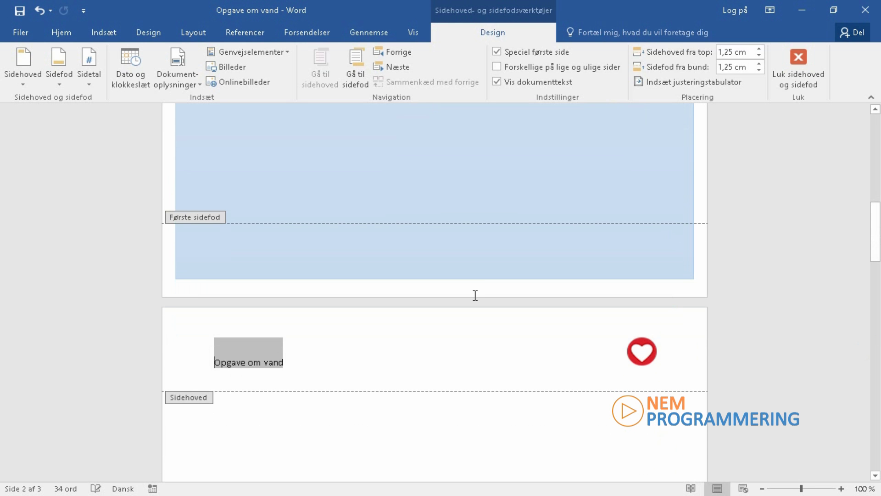
pyautogui.click(299, 366)
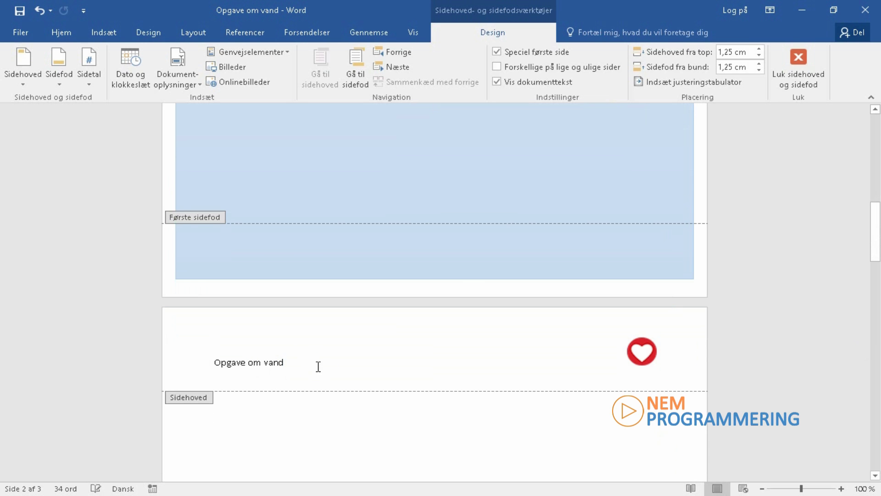
pyautogui.moveTo(318, 365); pyautogui.dragTo(171, 361)
pyautogui.press('Delete')
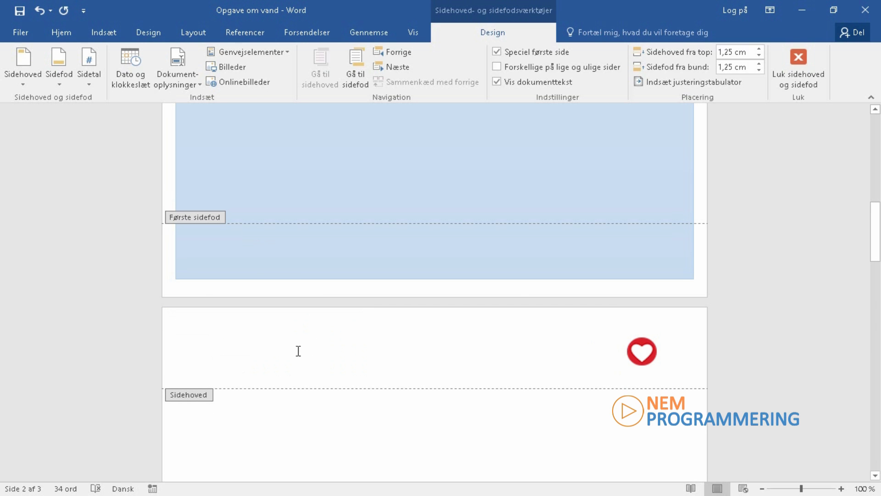
pyautogui.write('Kapitel 1')
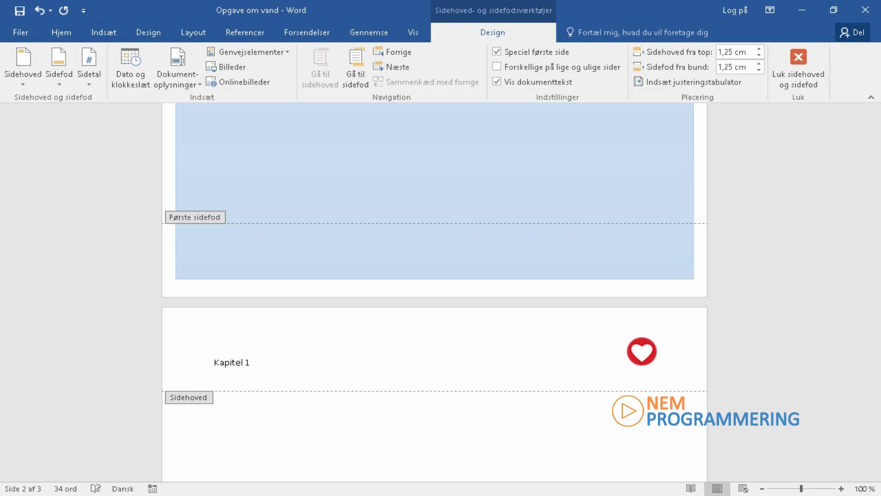
pyautogui.doubleClick(442, 434)
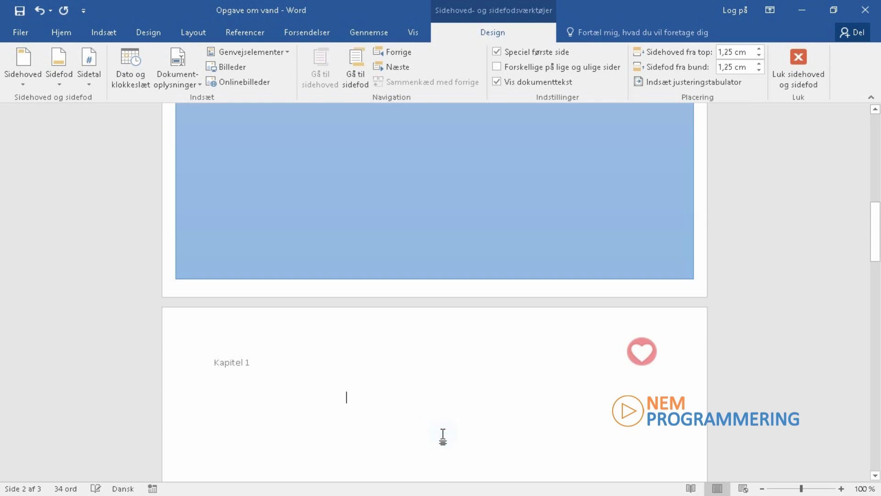
pyautogui.scroll(2, 399, 449)
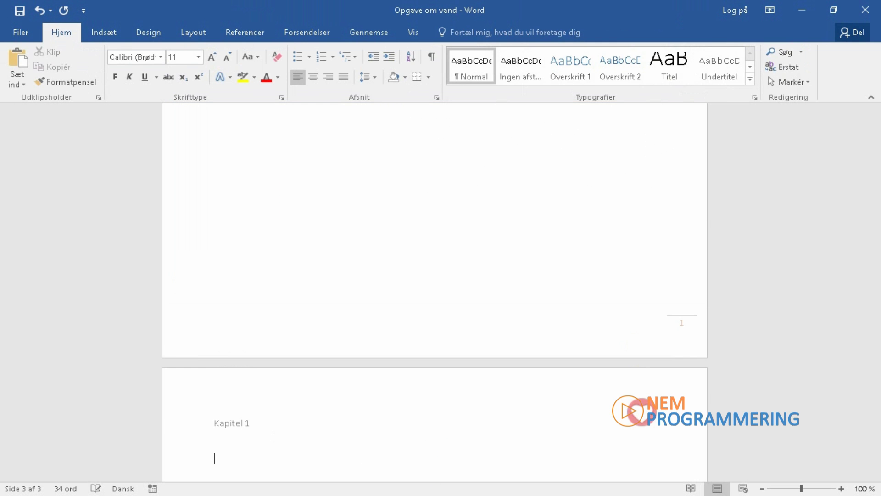
# - Add 'Kapitel 1' and 'Kapitel 2' as Overskrift 1 headings, separated by page breaks
pyautogui.click(565, 67)
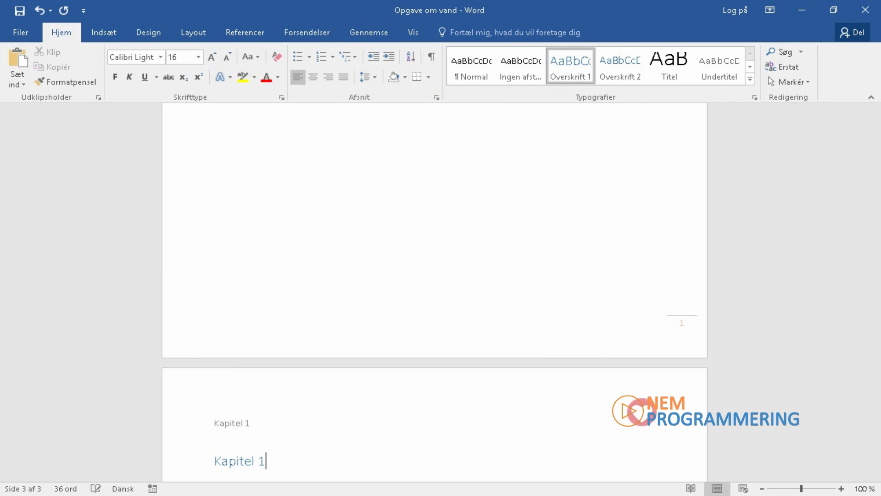
pyautogui.hotkey('ctrl', 'z')
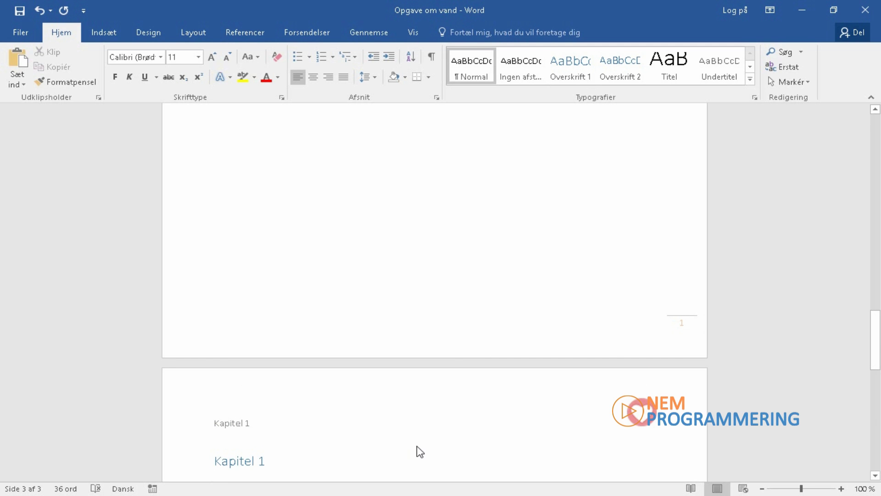
pyautogui.hotkey('ctrl', 'Return')
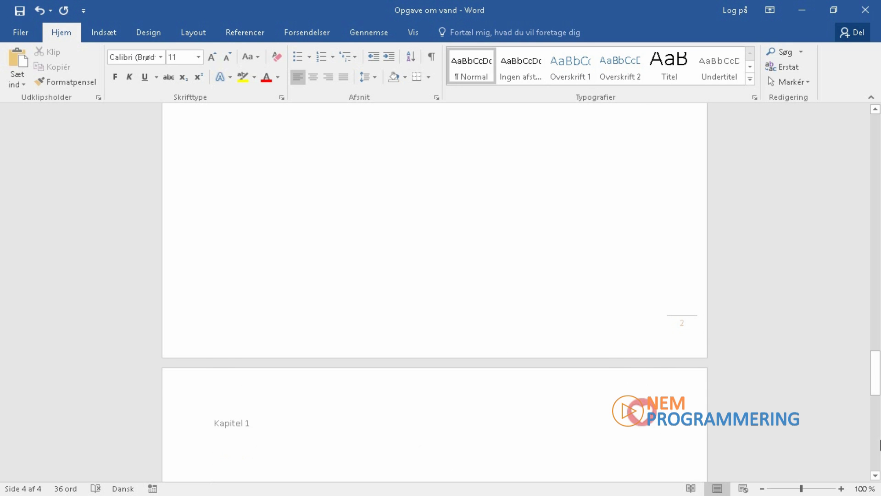
pyautogui.moveTo(876, 385); pyautogui.dragTo(878, 421)
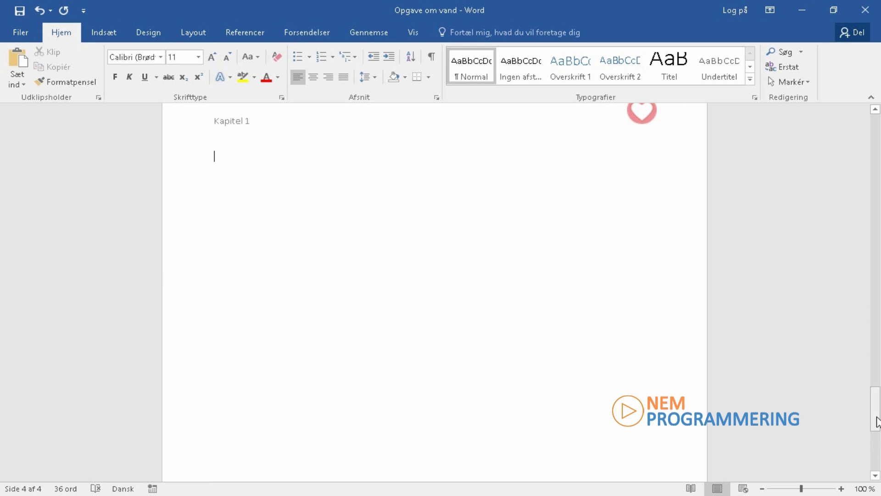
pyautogui.hotkey('ctrl', 'Return')
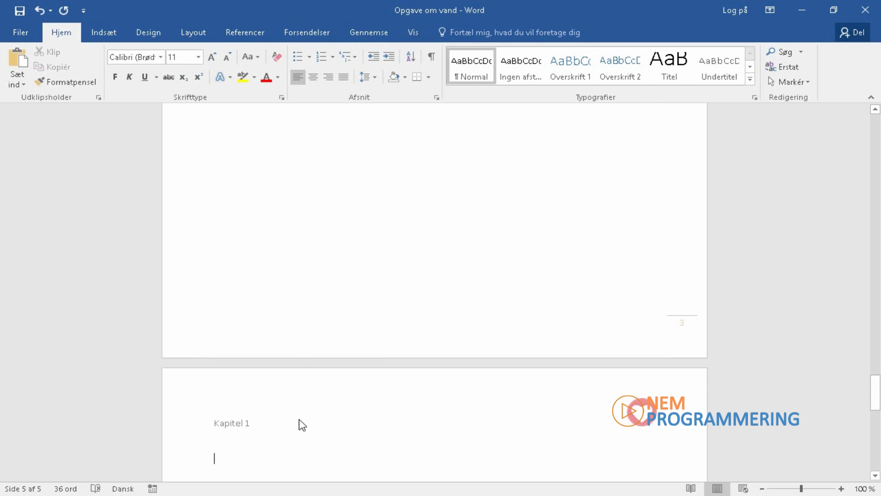
pyautogui.click(561, 78)
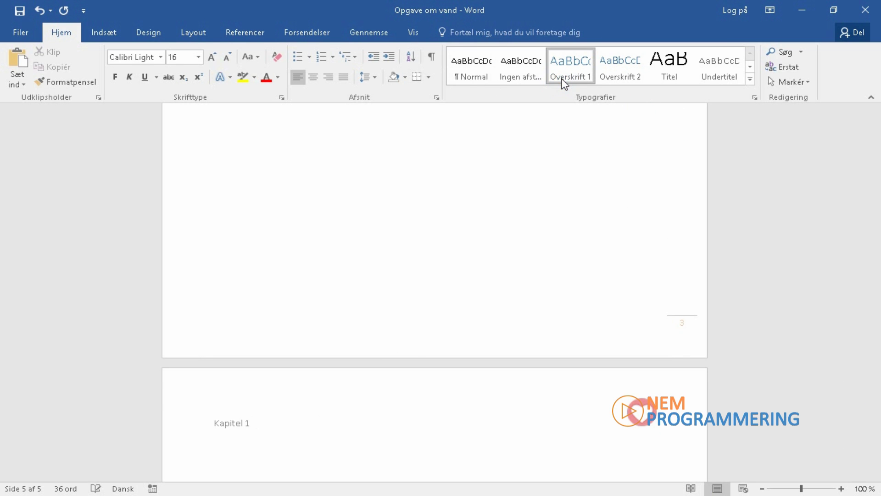
pyautogui.write('Kapitel 2')
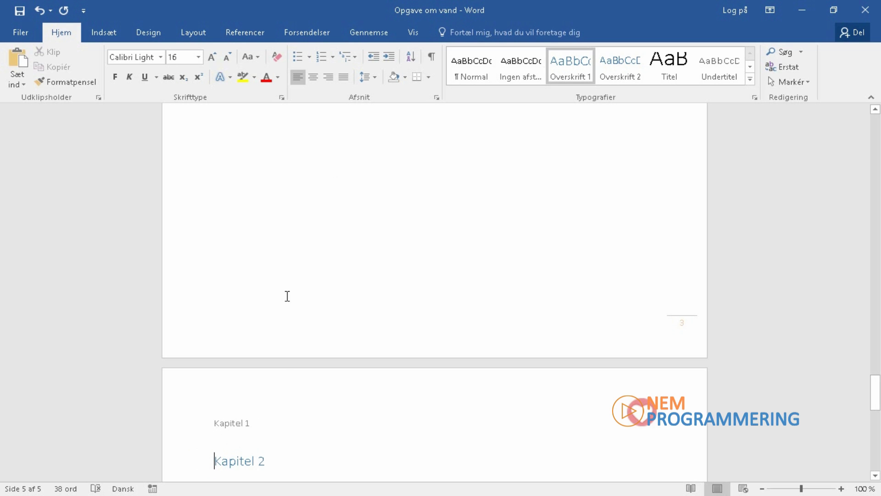
# - Insert a Næste side (next page) section break before the Kapitel 2 heading
pyautogui.click(196, 33)
pyautogui.click(177, 52)
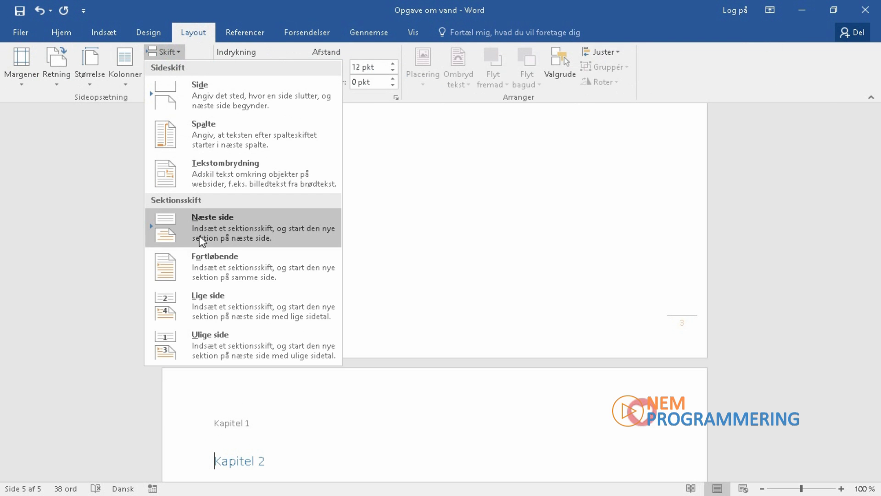
pyautogui.click(233, 229)
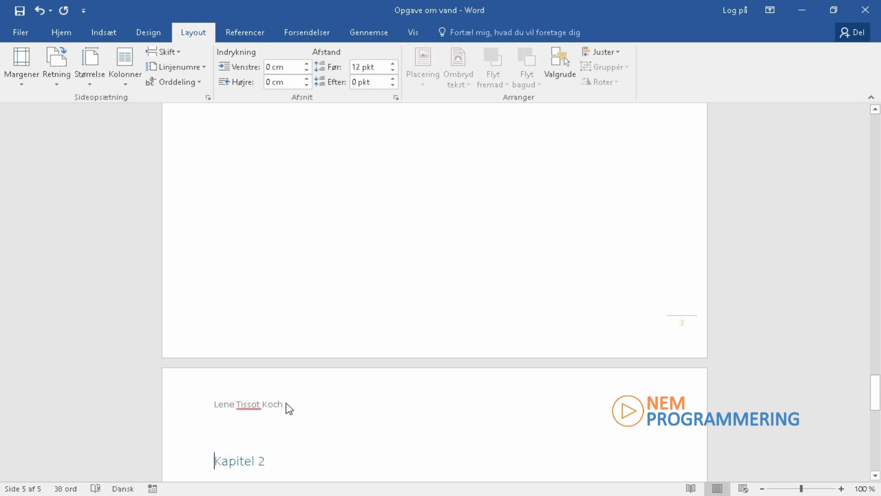
pyautogui.moveTo(877, 388)
pyautogui.mouseDown()
pyautogui.moveTo(876, 317)
pyautogui.moveTo(876, 401)
pyautogui.mouseUp()
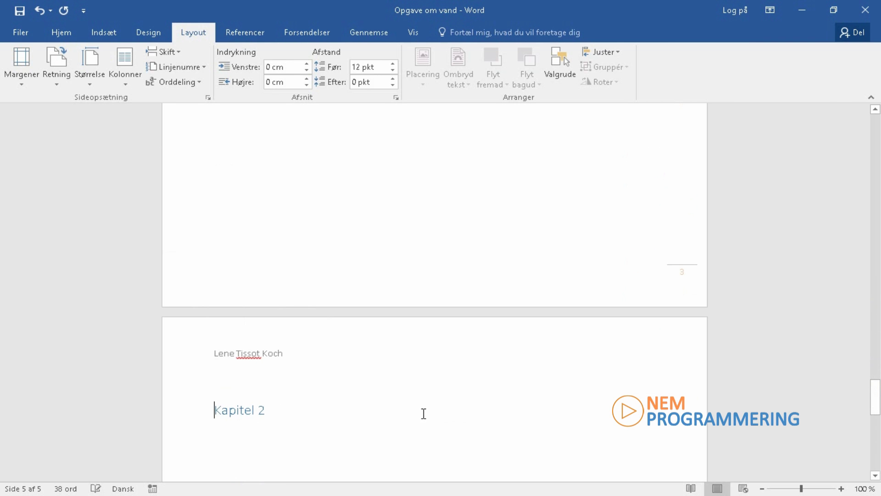
# - Replace the author name in the section 2 header with 'Kapitel 2'
pyautogui.doubleClick(284, 353)
pyautogui.click(287, 354)
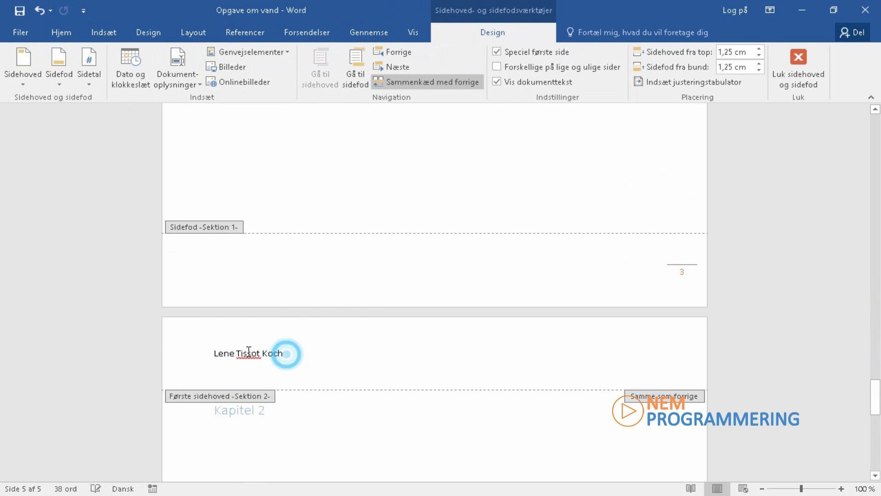
pyautogui.click(197, 353)
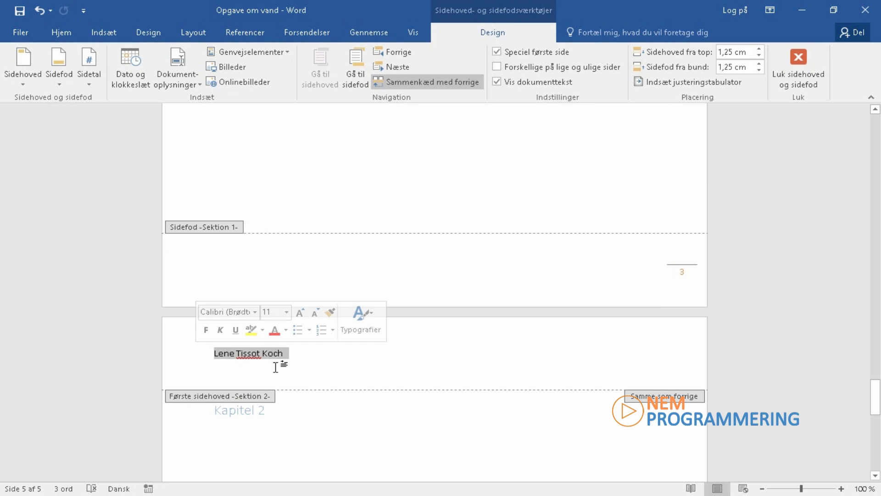
pyautogui.write('Kapitel 2')
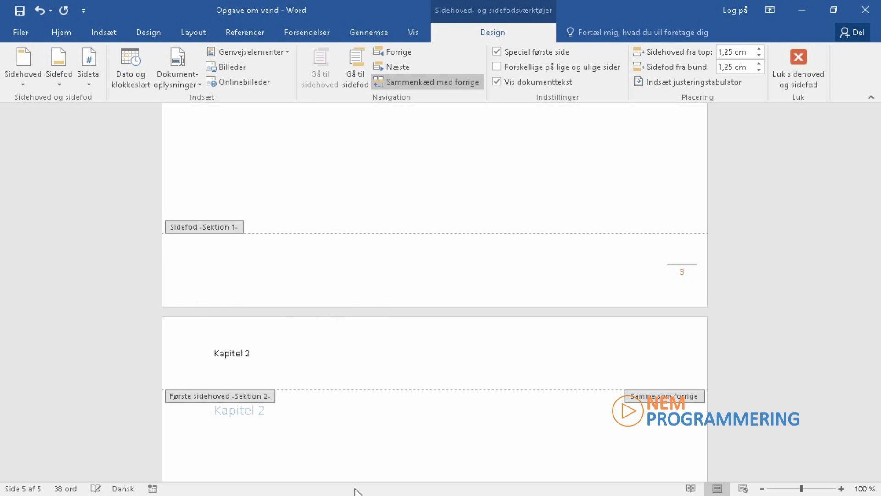
pyautogui.doubleClick(380, 445)
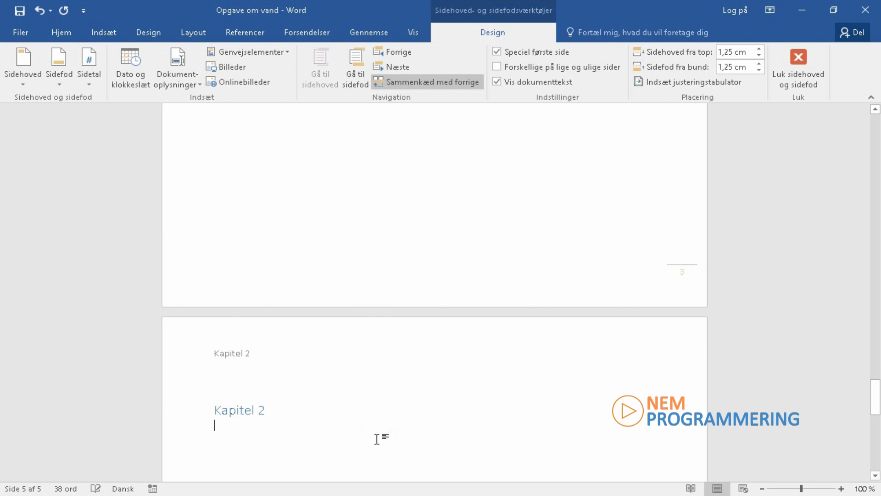
# - Reopen the Kapitel 2 header and move to that section's footer
pyautogui.moveTo(875, 387); pyautogui.dragTo(880, 416)
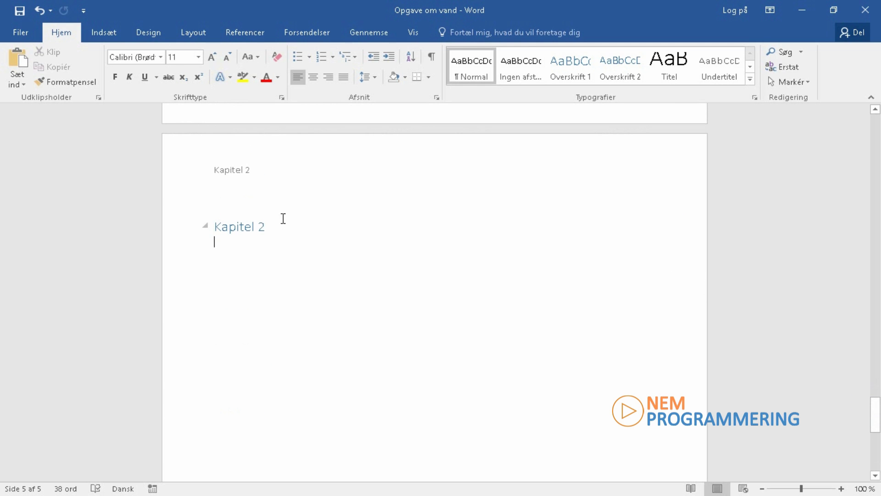
pyautogui.doubleClick(255, 171)
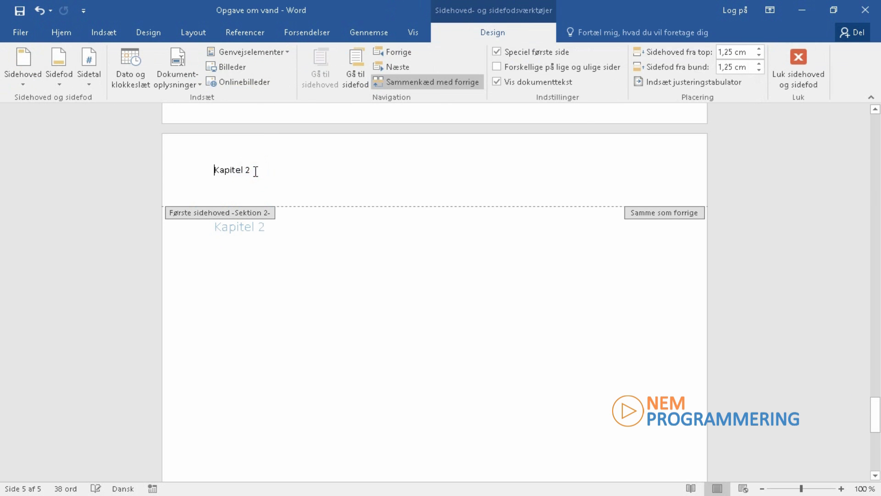
pyautogui.click(356, 68)
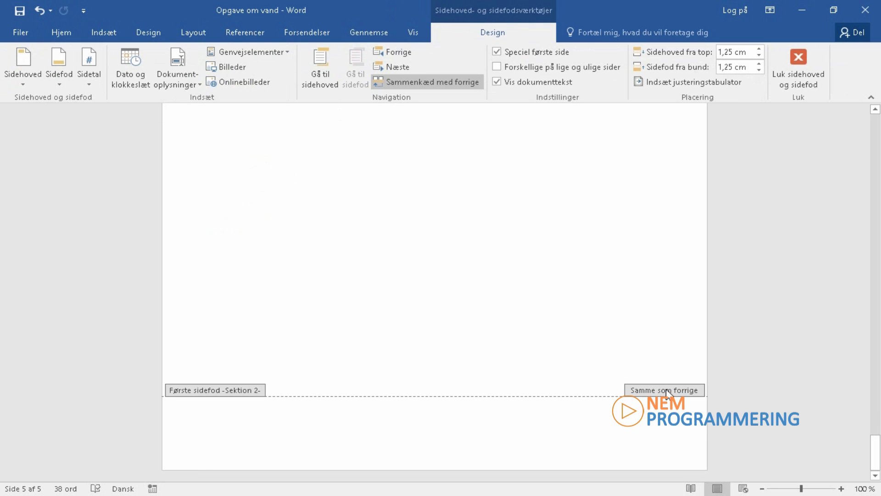
# - Insert an Almindeligt tal 3 page number at the bottom of the page
pyautogui.click(90, 83)
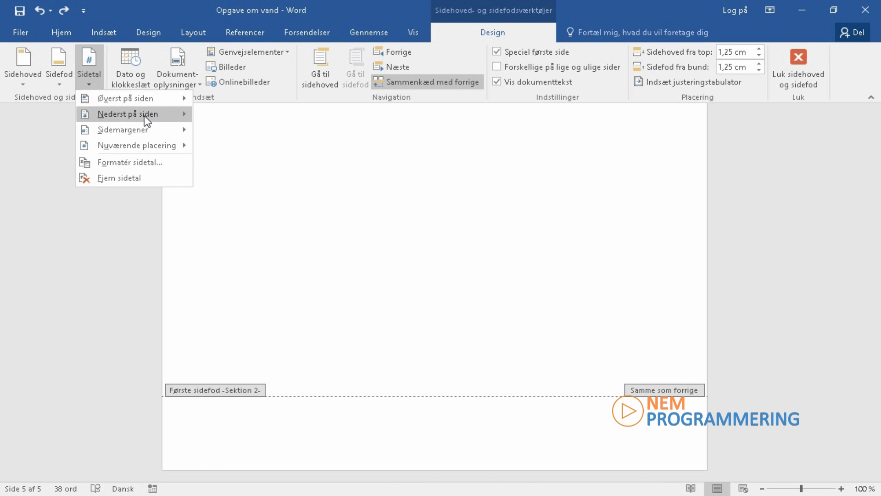
pyautogui.moveTo(147, 121)
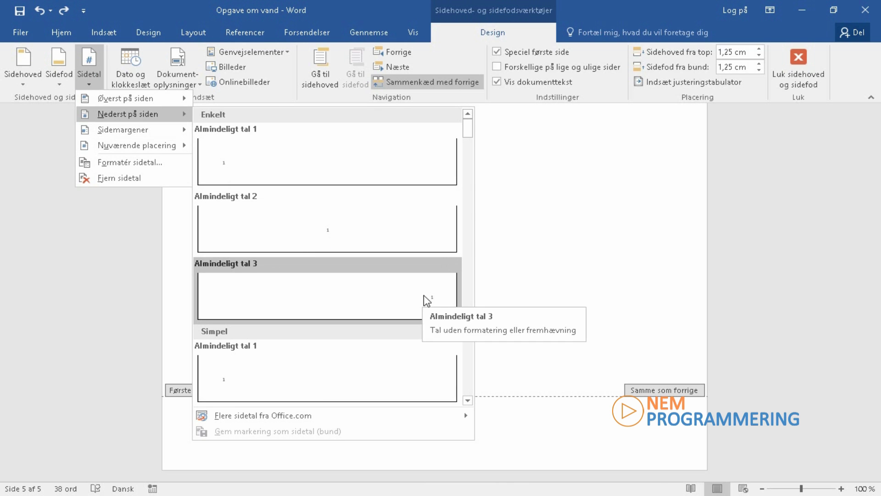
pyautogui.moveTo(467, 128); pyautogui.dragTo(477, 183)
pyautogui.click(449, 143)
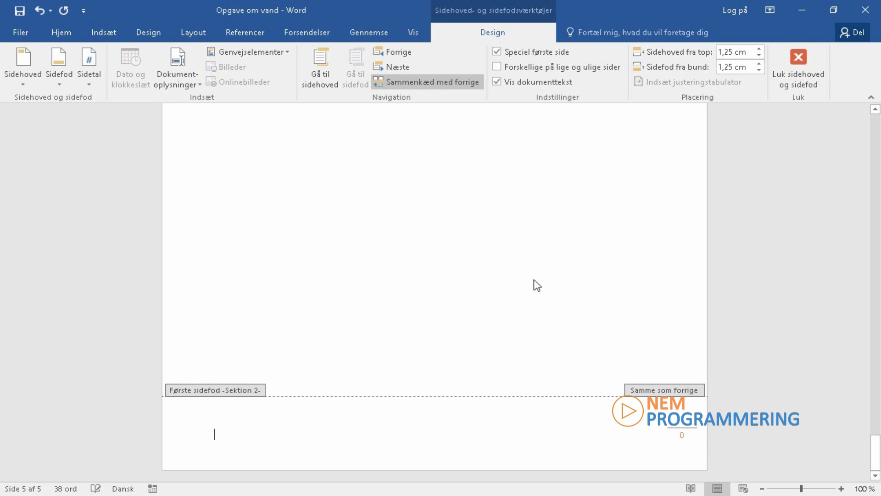
# - Set page numbering to continue from the previous section, then close header and footer editing
pyautogui.click(89, 82)
pyautogui.click(105, 160)
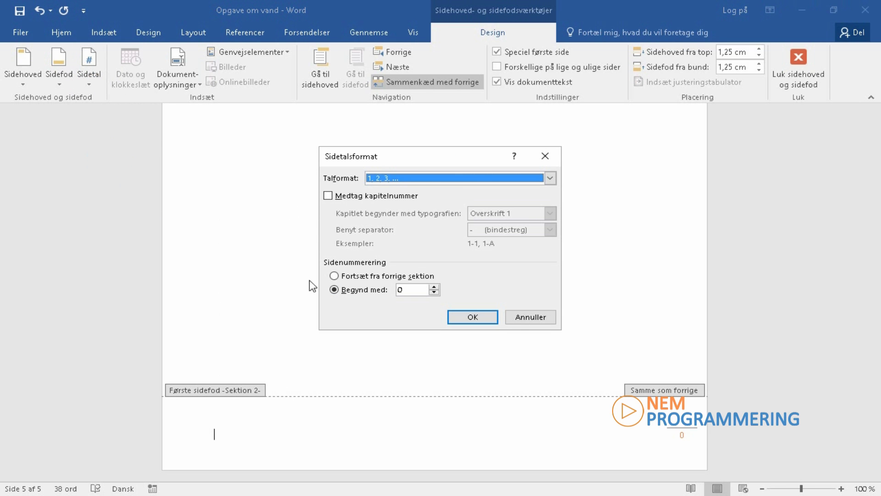
pyautogui.click(335, 276)
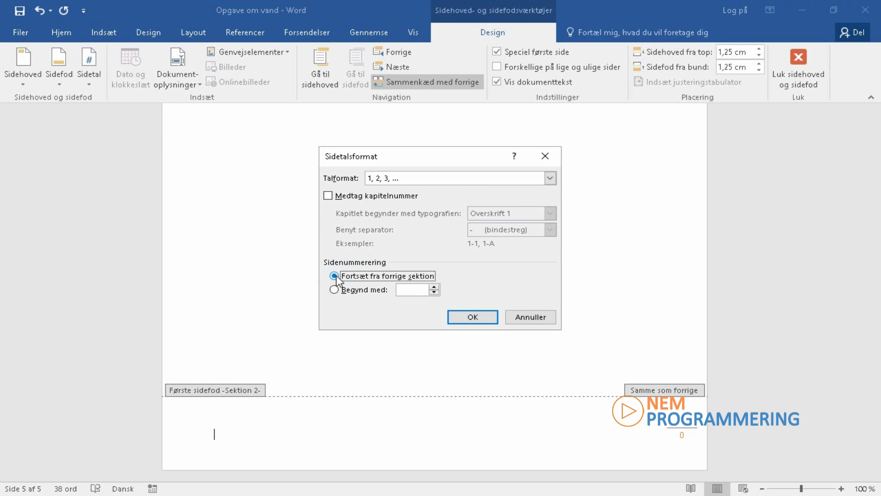
pyautogui.click(489, 318)
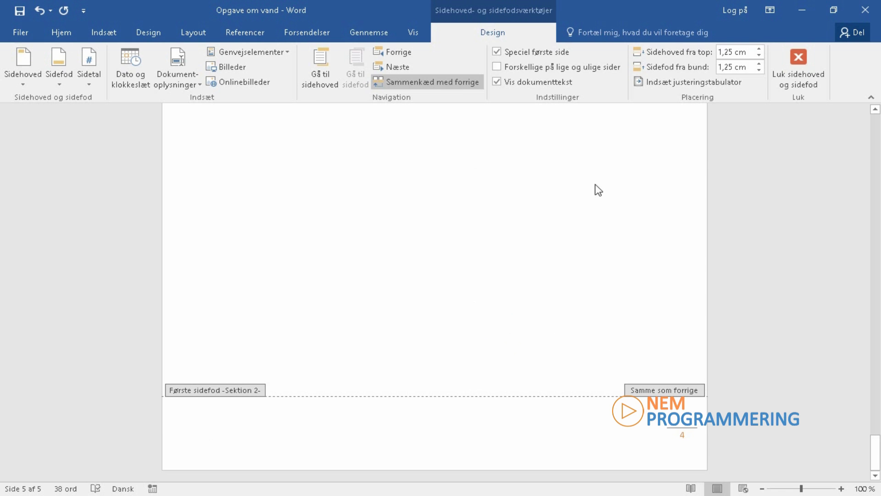
pyautogui.click(634, 200)
pyautogui.click(795, 67)
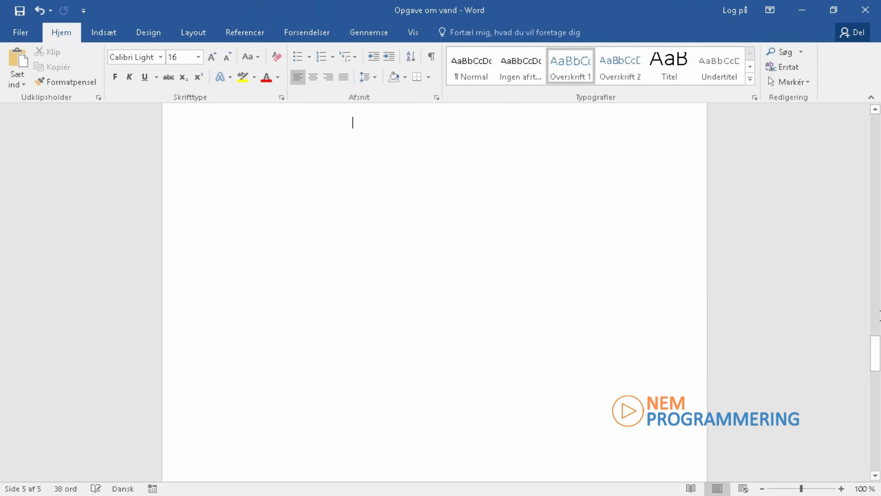
pyautogui.moveTo(876, 355); pyautogui.dragTo(878, 412)
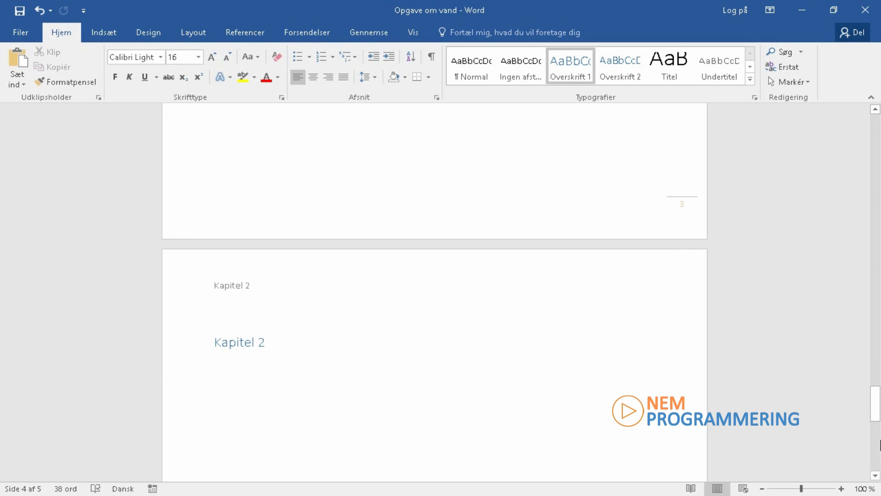
pyautogui.moveTo(879, 415); pyautogui.dragTo(879, 465)
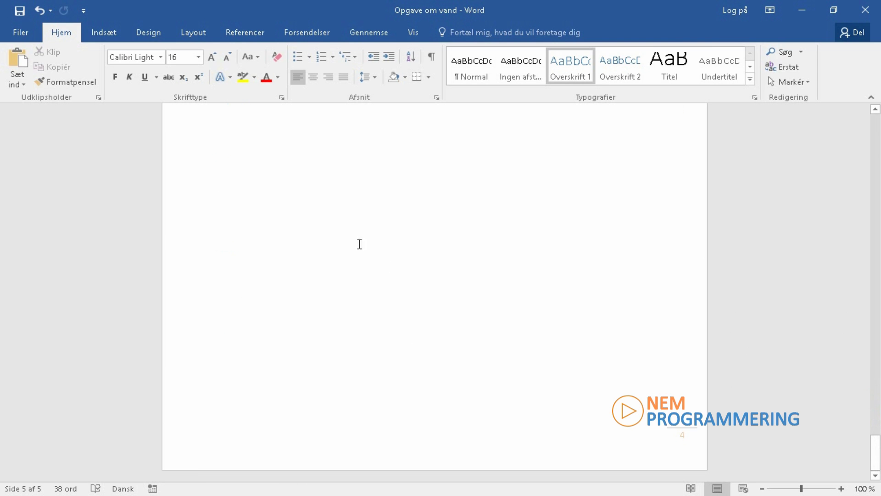
pyautogui.click(438, 230)
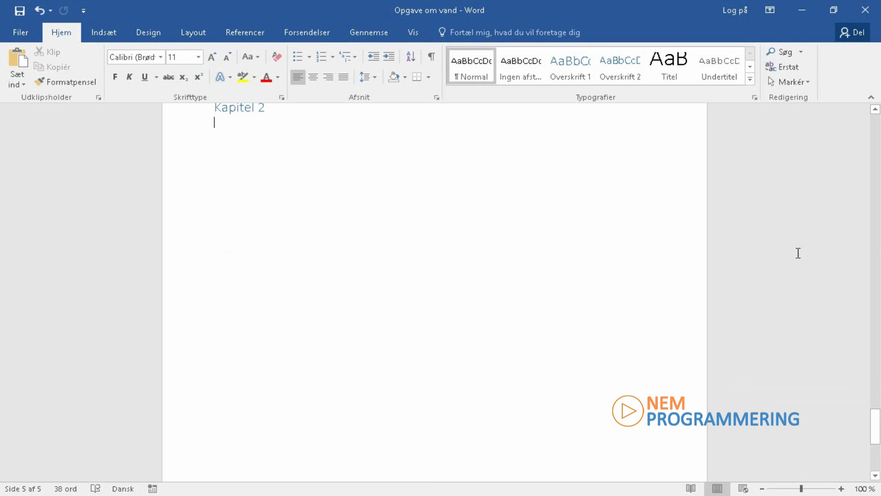
# - Insert the built-in Fourier-serier equation from the Ligning gallery
pyautogui.click(105, 33)
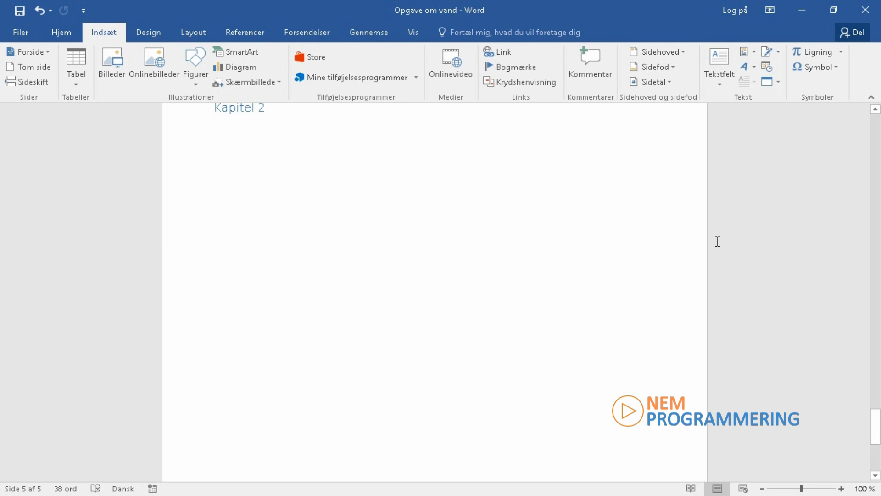
pyautogui.click(840, 54)
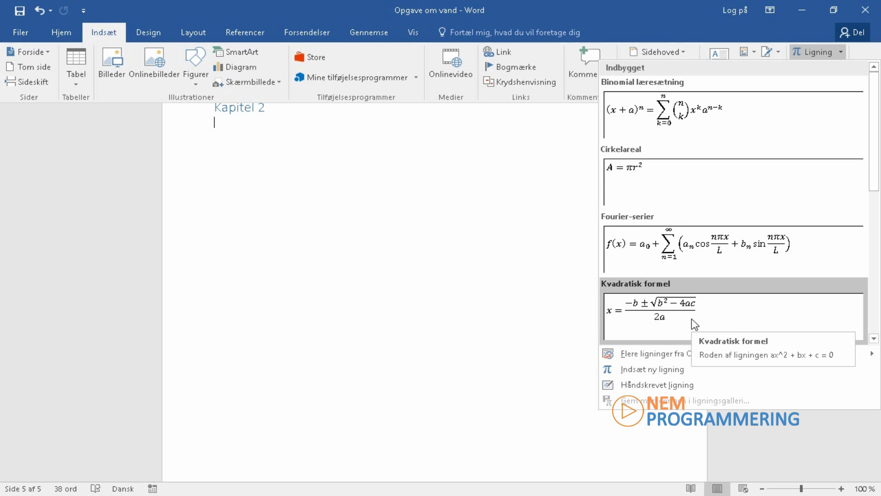
pyautogui.click(685, 243)
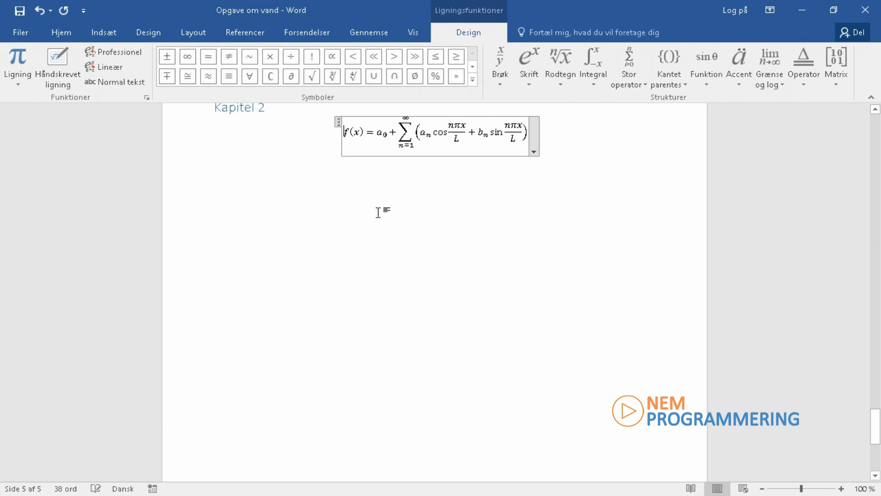
# - Replace the equation's leading f with the symbols ∀, ∁, ∂ and √
pyautogui.click(347, 133)
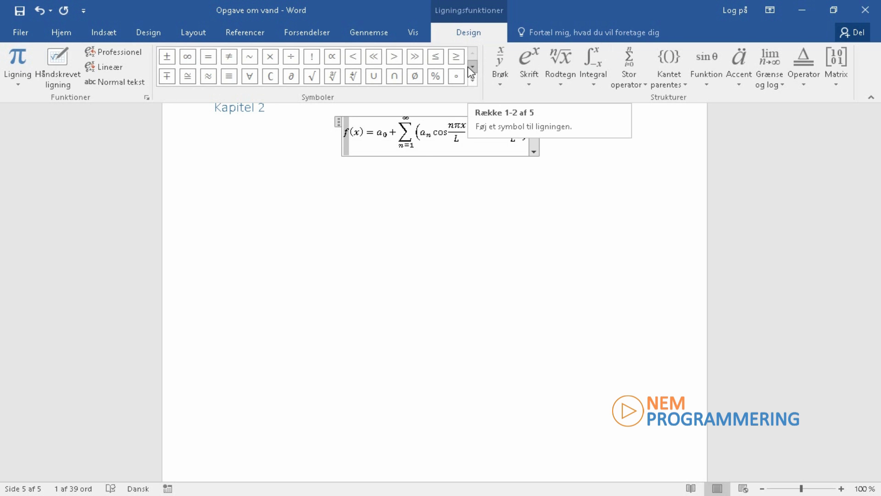
pyautogui.click(254, 83)
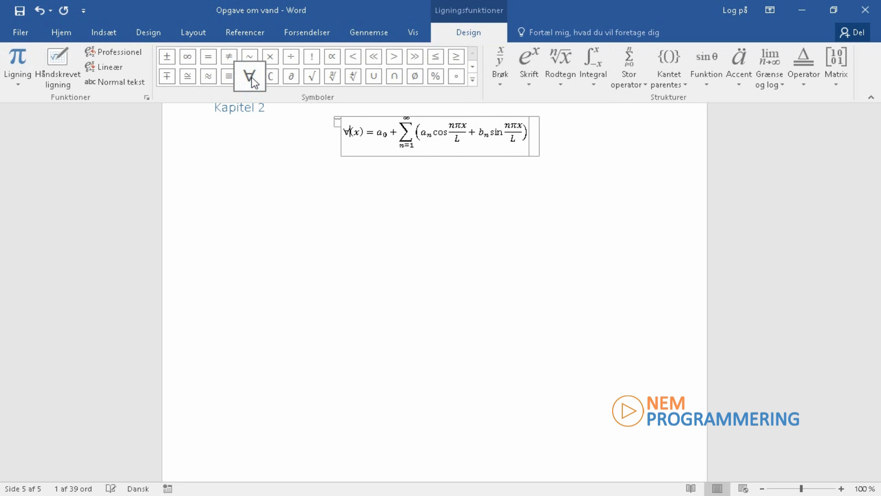
pyautogui.click(274, 82)
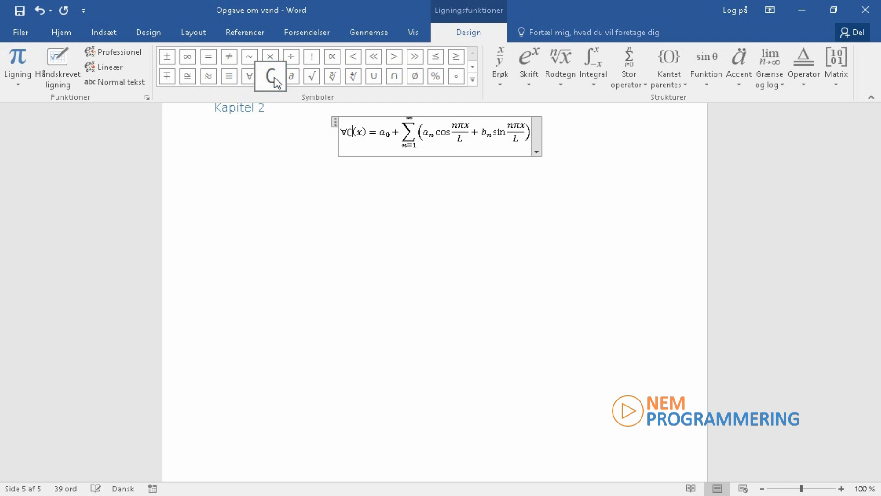
pyautogui.click(291, 77)
pyautogui.click(314, 78)
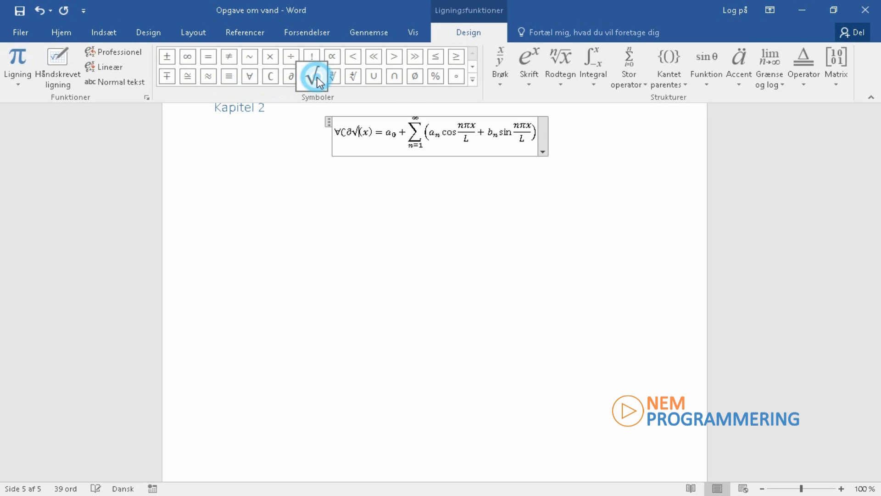
# - Browse the Skrift, Rodtegn and Integral structure galleries, then leave the equation unchanged
pyautogui.click(534, 85)
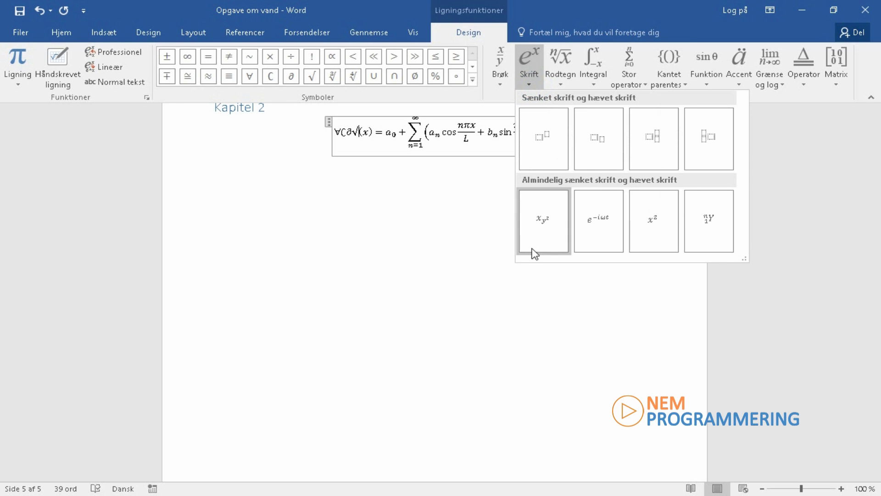
pyautogui.click(566, 84)
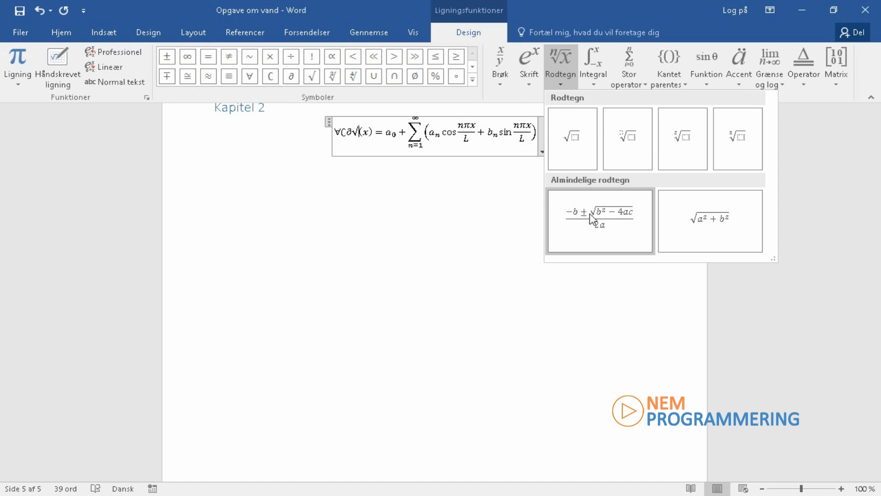
pyautogui.click(594, 82)
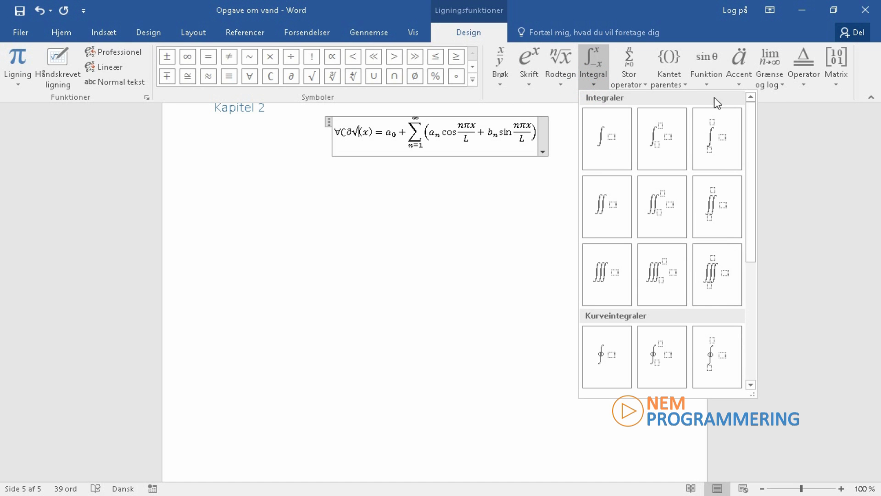
pyautogui.click(509, 241)
pyautogui.click(544, 153)
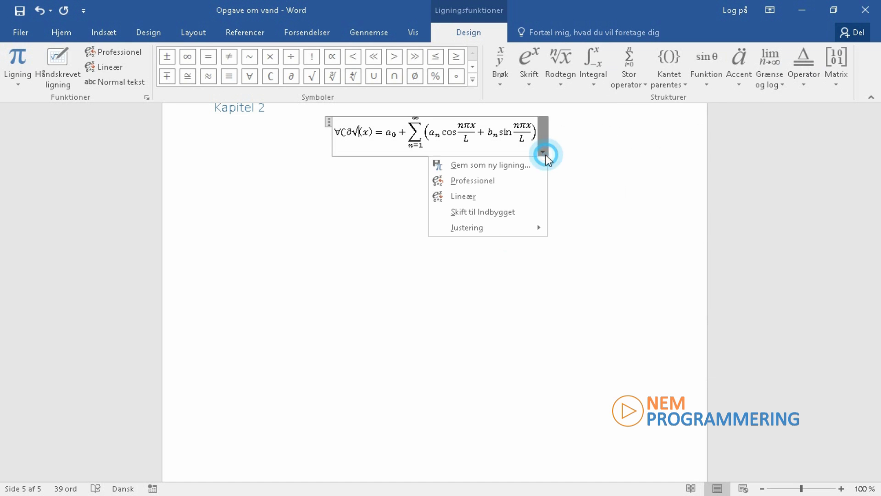
pyautogui.click(592, 228)
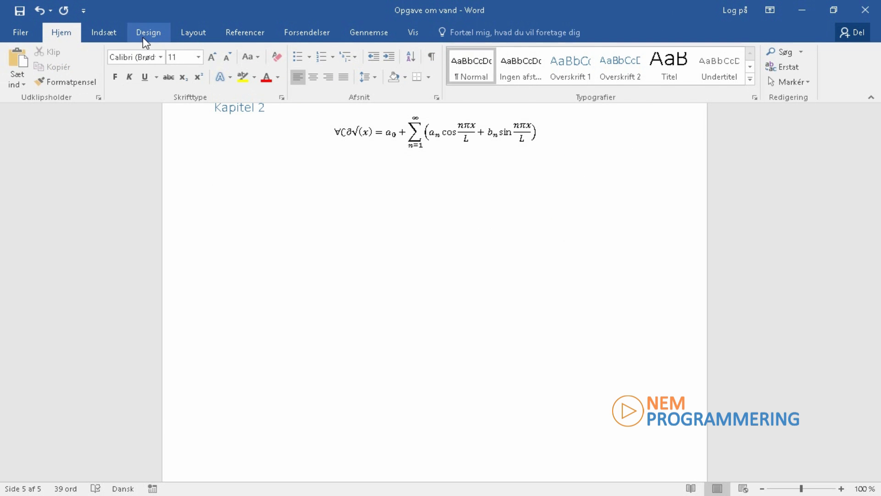
pyautogui.click(102, 32)
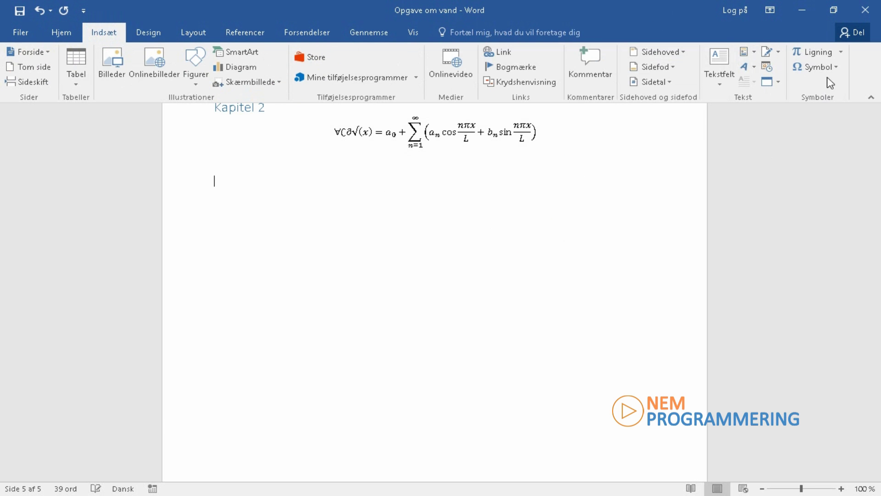
# - Insert the digit 3 in the Academy Engraved LET font from the Symbol dialog
pyautogui.click(836, 69)
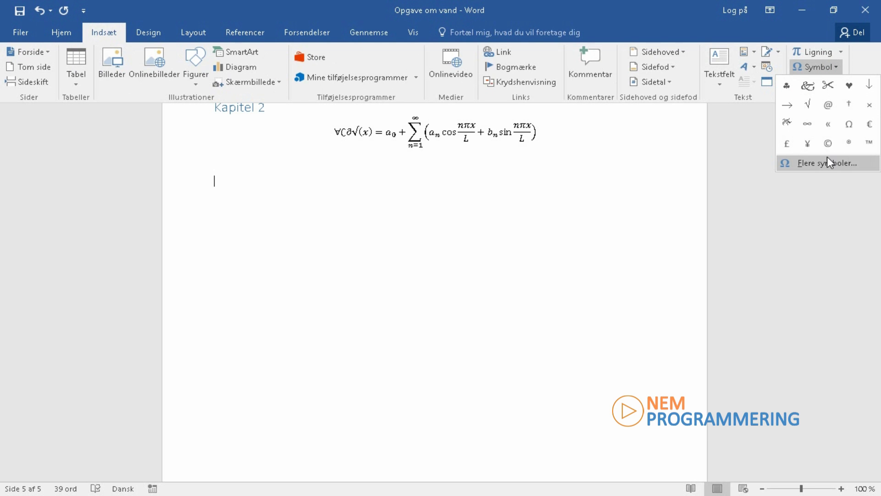
pyautogui.click(803, 169)
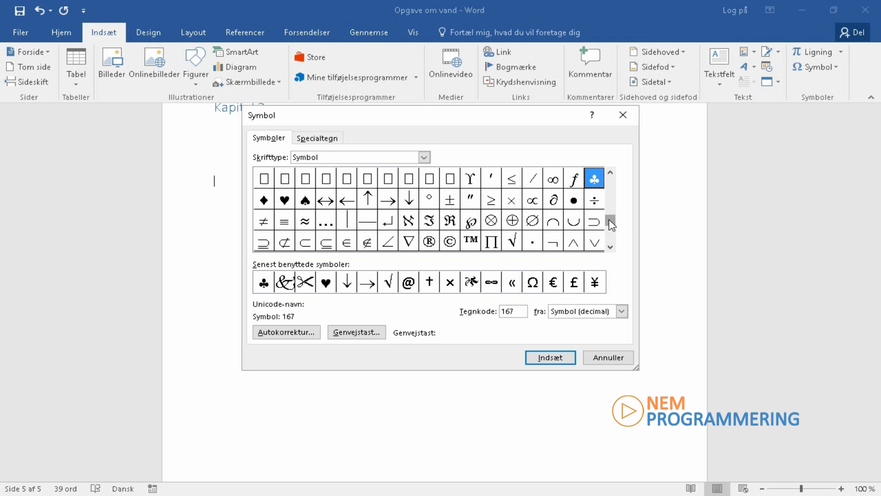
pyautogui.moveTo(611, 224)
pyautogui.mouseDown()
pyautogui.moveTo(611, 179)
pyautogui.moveTo(612, 239)
pyautogui.mouseUp()
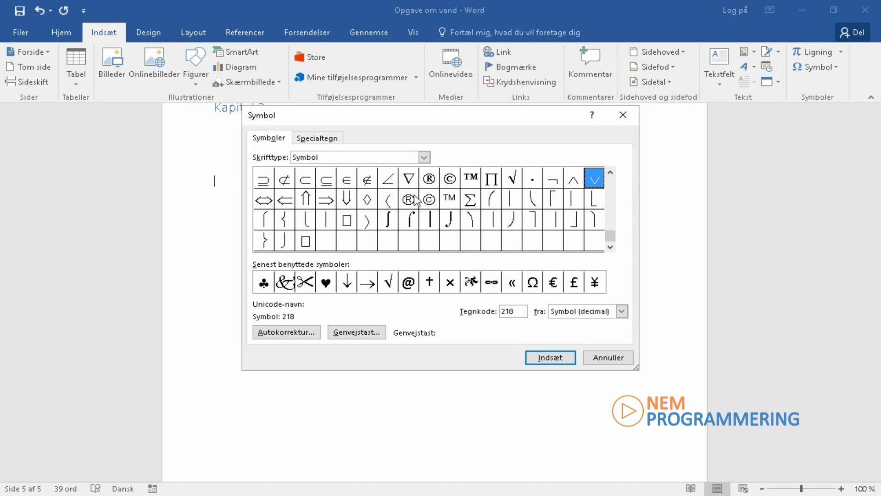
pyautogui.click(316, 139)
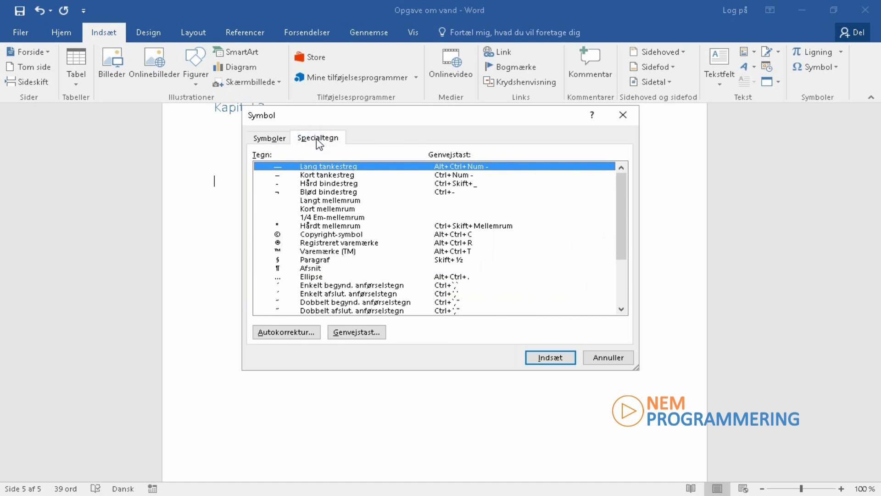
pyautogui.click(281, 143)
pyautogui.click(423, 158)
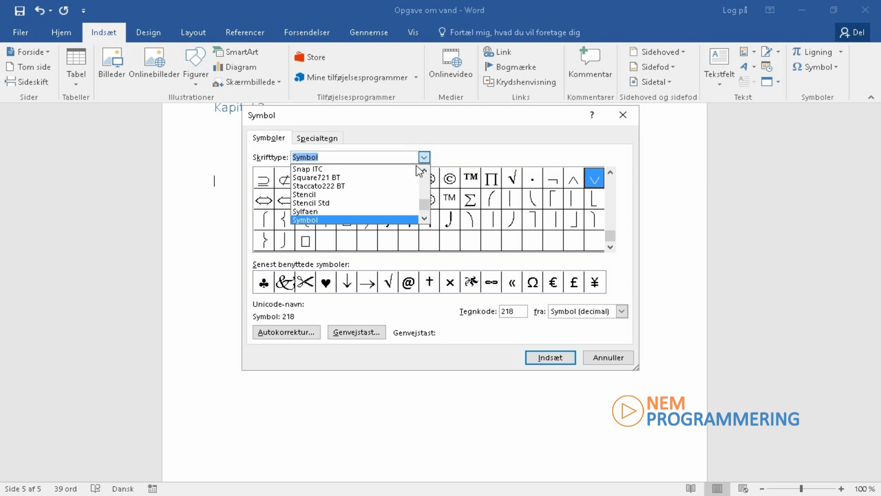
pyautogui.moveTo(422, 206); pyautogui.dragTo(426, 185)
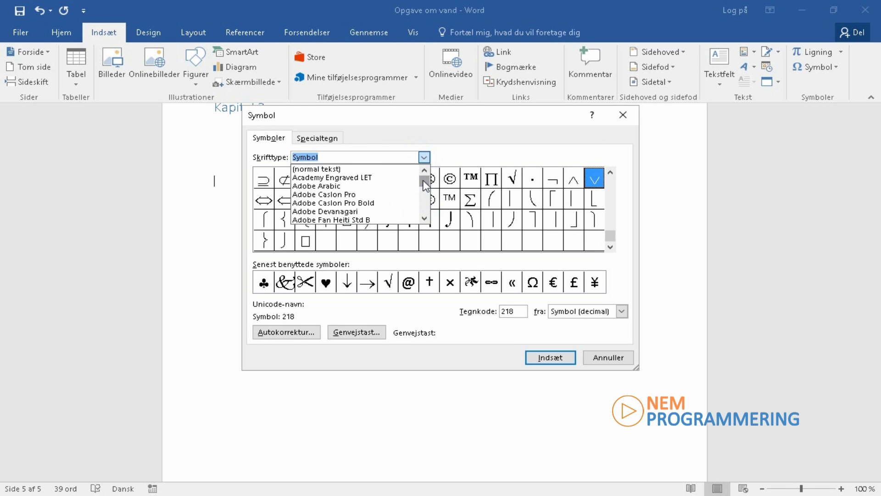
pyautogui.click(345, 185)
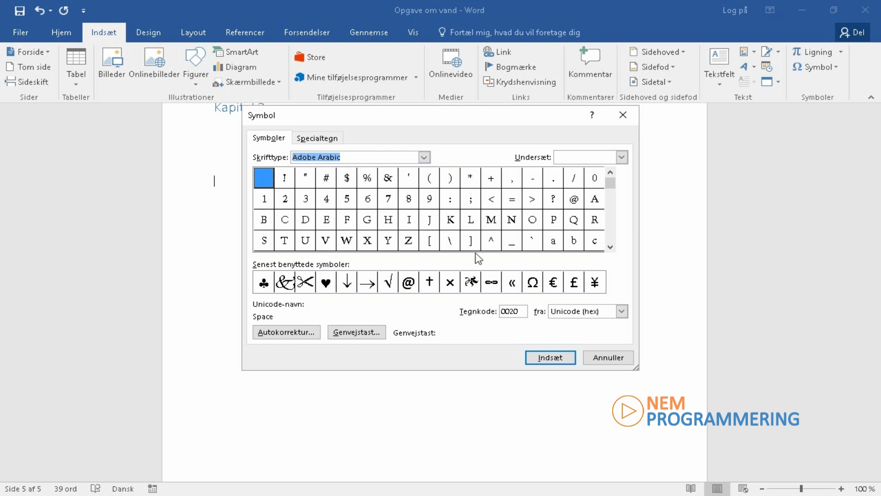
pyautogui.moveTo(612, 205); pyautogui.dragTo(609, 181)
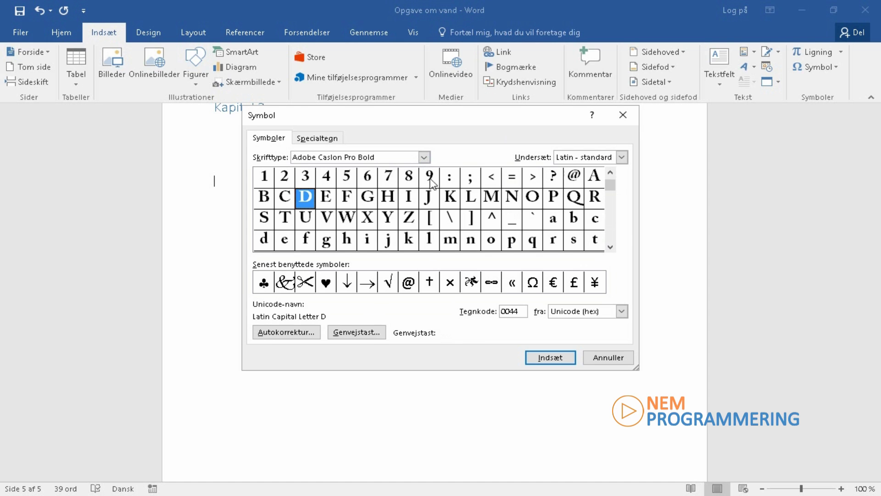
pyautogui.press('Up')
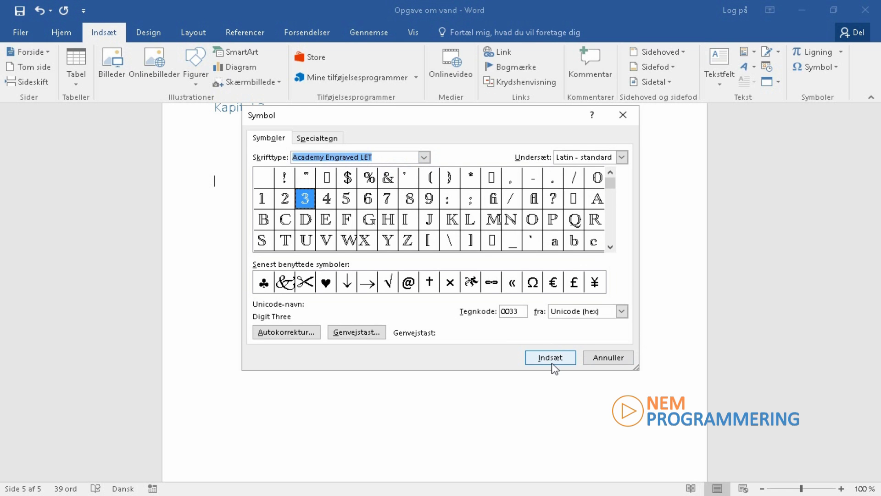
pyautogui.click(552, 360)
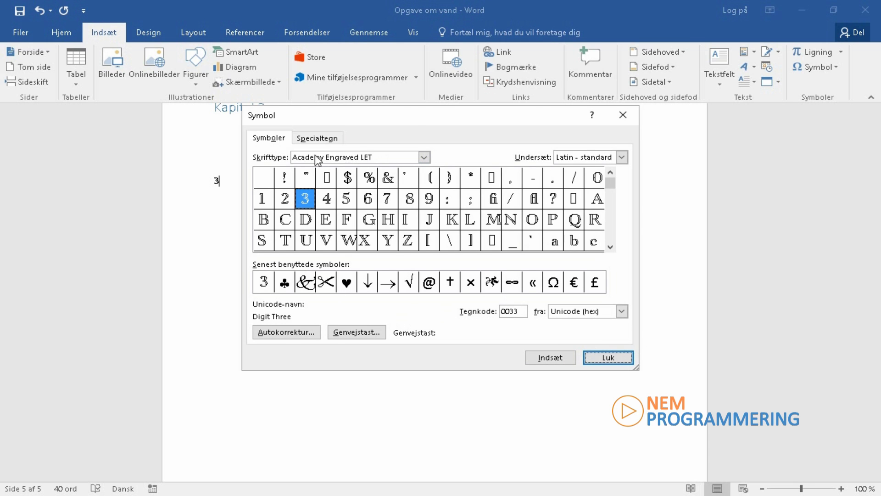
pyautogui.click(609, 358)
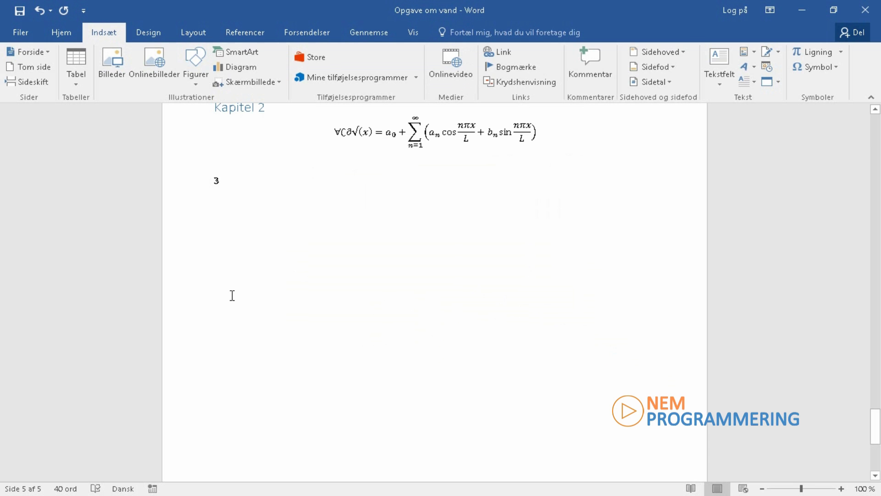
# - Move past the inserted 3 onto a new line and show the Tekstfelt gallery
pyautogui.doubleClick(212, 182)
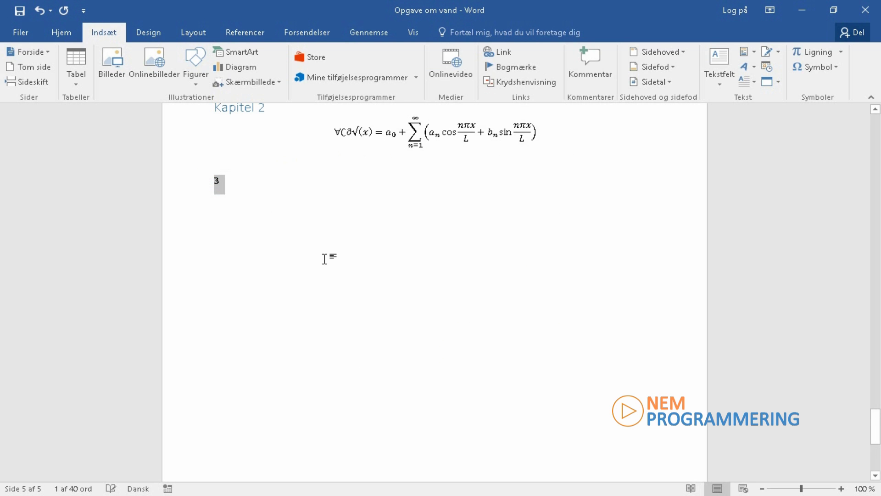
pyautogui.press('Right')
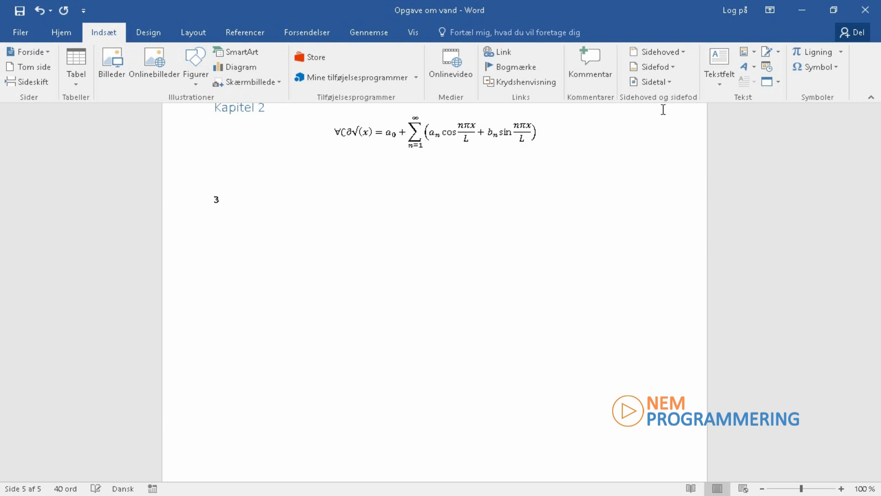
pyautogui.click(721, 84)
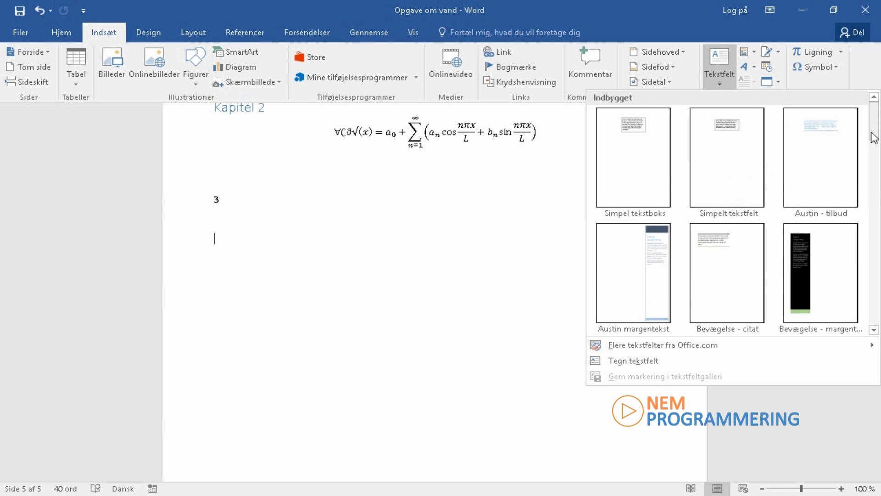
# - Insert the Semafor - tilbud text box and type 'fdskdsa' into it
pyautogui.moveTo(874, 138); pyautogui.dragTo(874, 256)
pyautogui.click(666, 274)
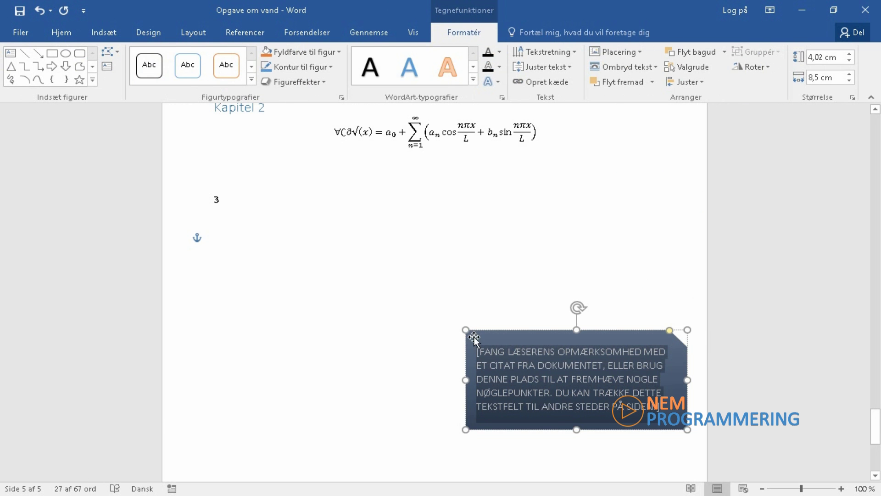
pyautogui.click(522, 375)
pyautogui.write('FDSKDSA')
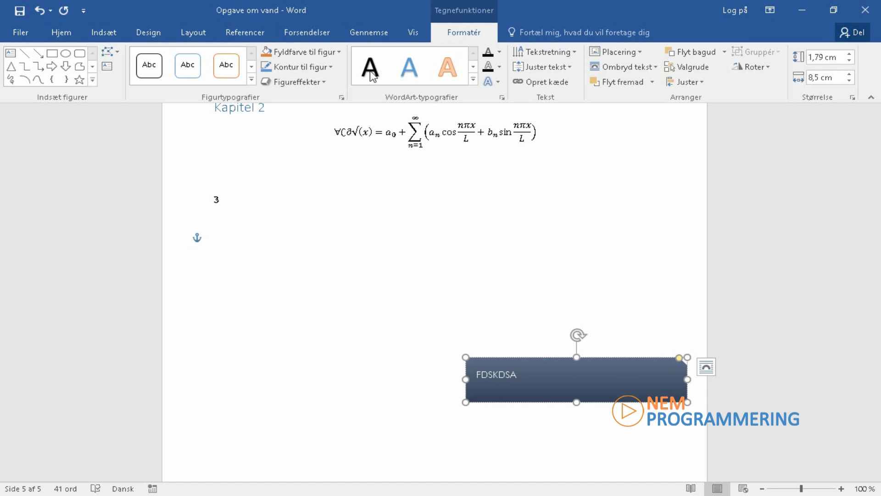
# - Apply the orange shape style and a Refleksion shape effect to the text box
pyautogui.click(252, 80)
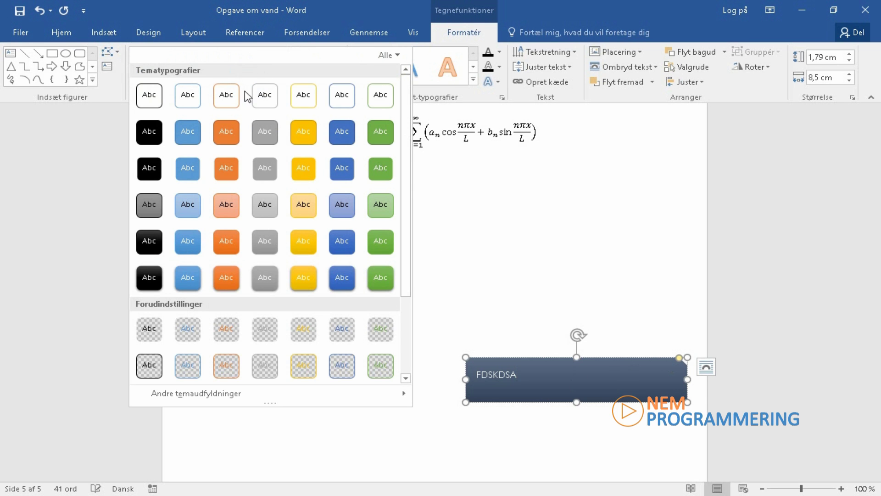
pyautogui.click(228, 170)
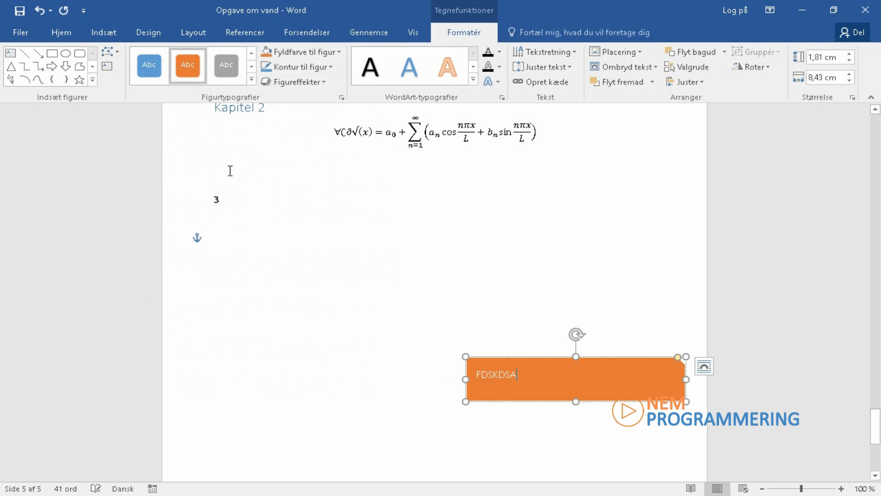
pyautogui.click(339, 53)
pyautogui.click(336, 53)
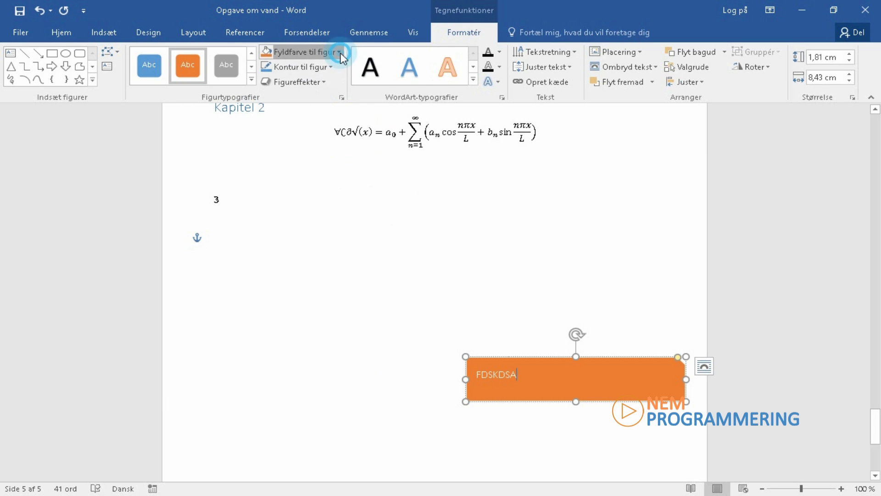
pyautogui.click(325, 83)
pyautogui.moveTo(309, 171)
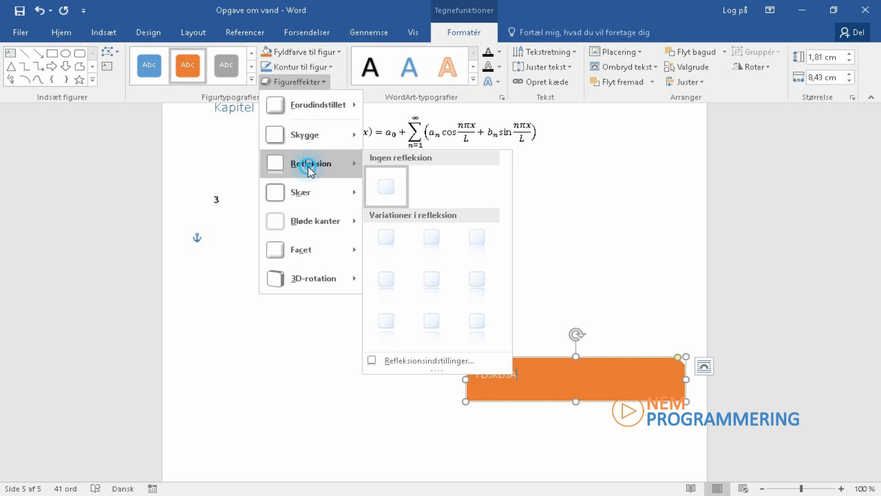
pyautogui.click(394, 237)
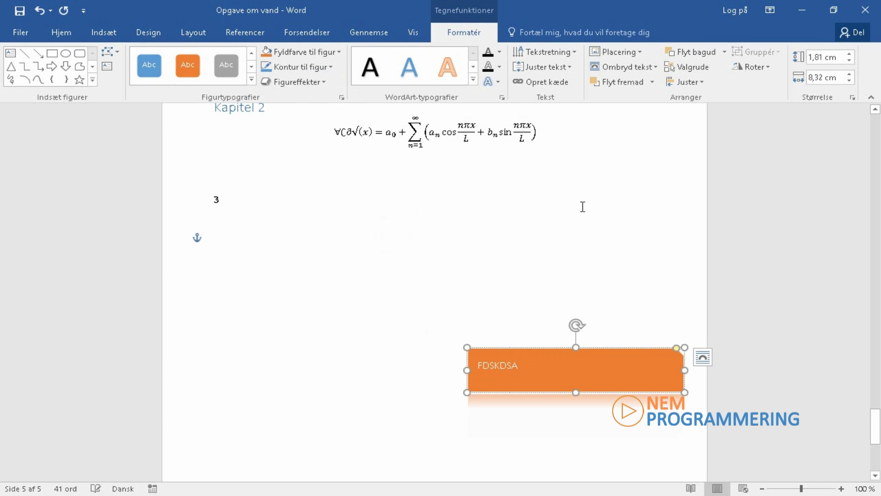
# - Give the box's text the first plain WordArt style and deselect the box
pyautogui.doubleClick(523, 367)
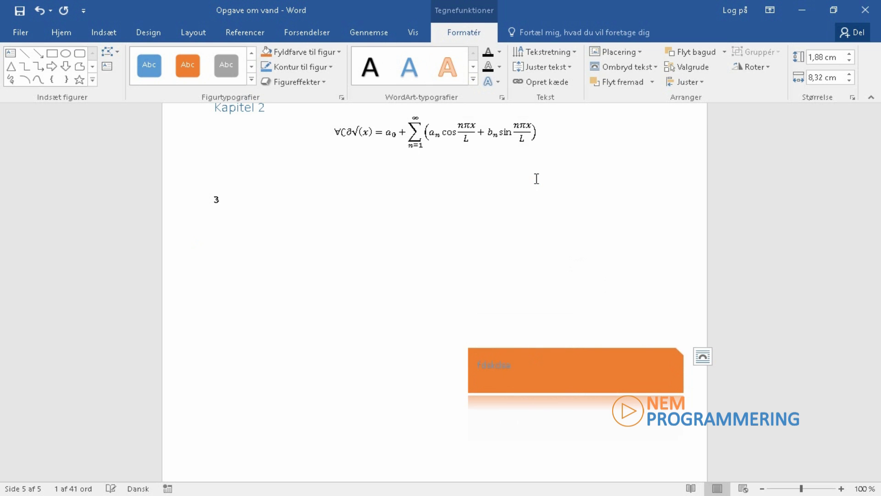
pyautogui.click(376, 67)
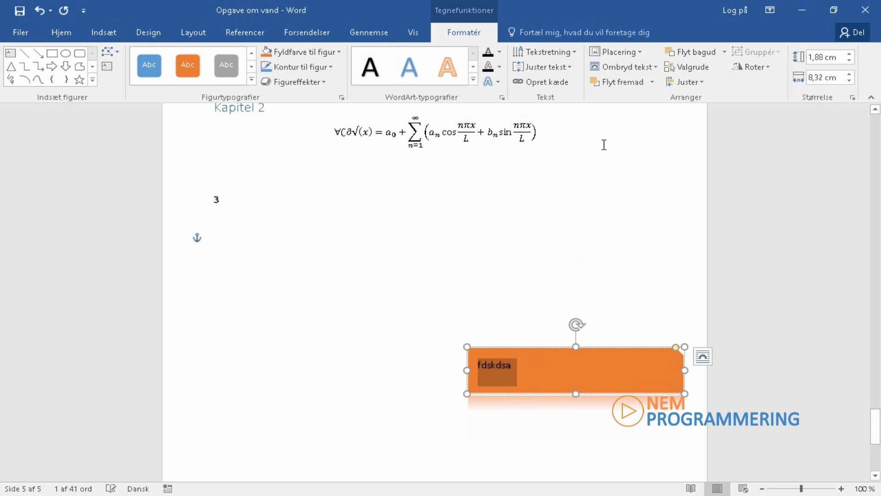
pyautogui.click(539, 54)
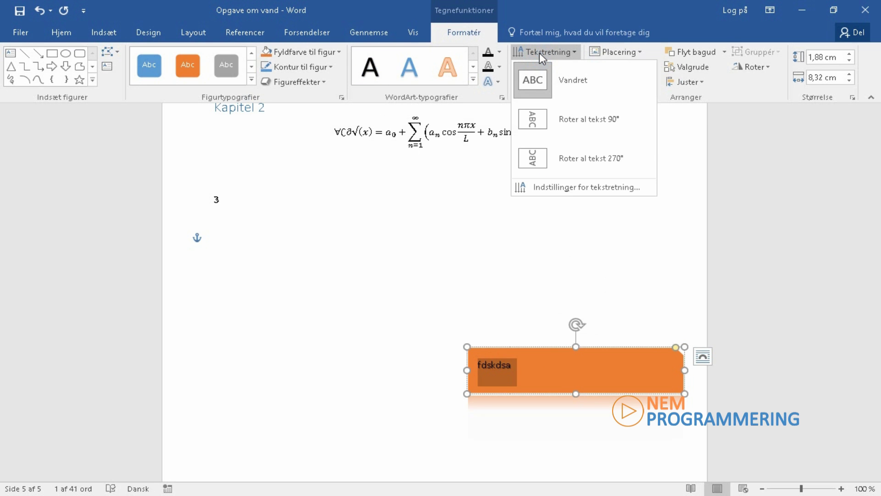
pyautogui.click(401, 241)
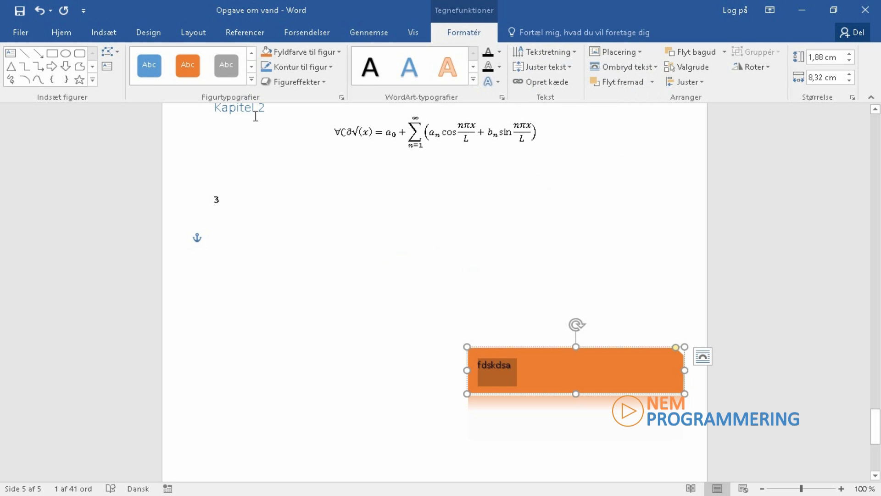
pyautogui.press('Escape')
pyautogui.press('Escape')
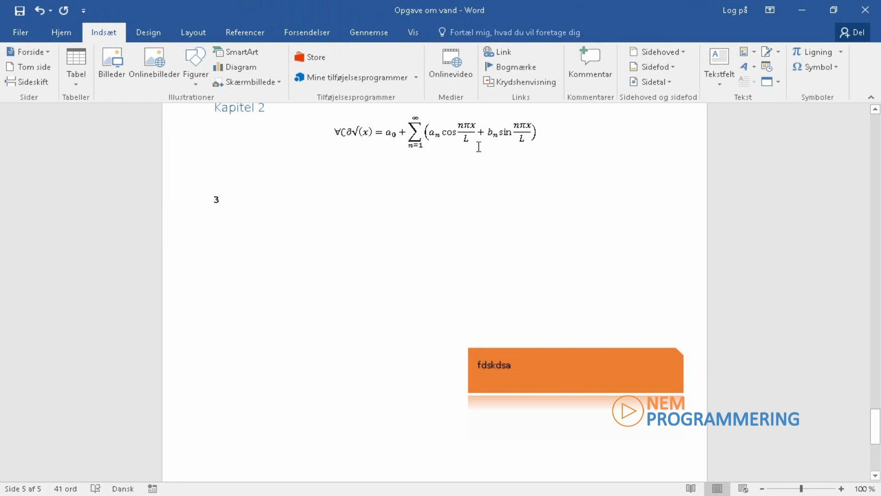
# - Insert a blue reflected-style WordArt reading 'Tilbud' below the 3 on the Kapitel 2 page
pyautogui.click(753, 67)
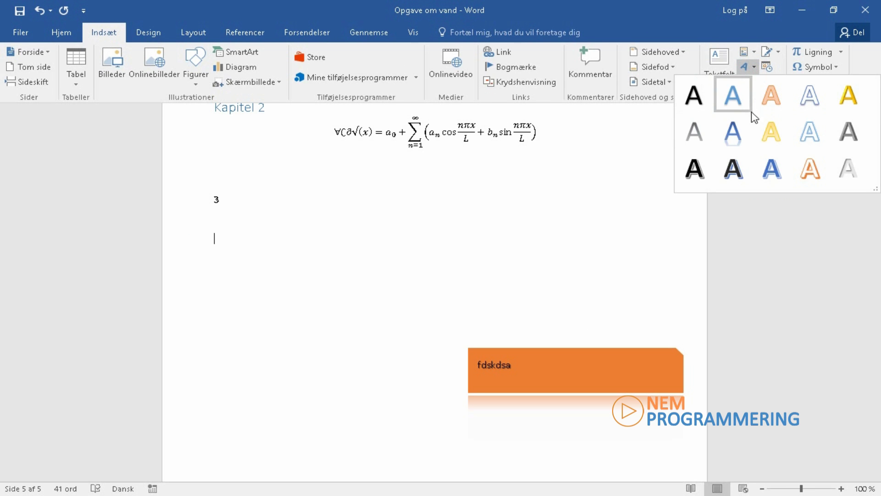
pyautogui.click(737, 133)
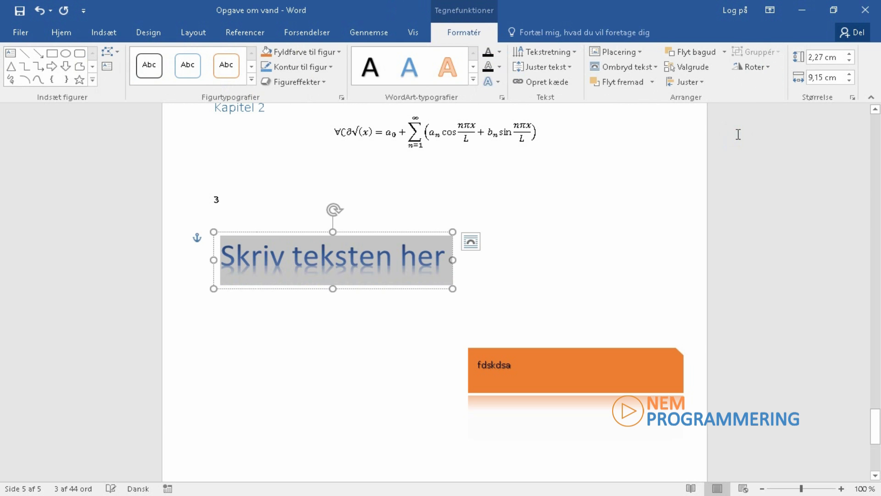
pyautogui.write('Tilbud')
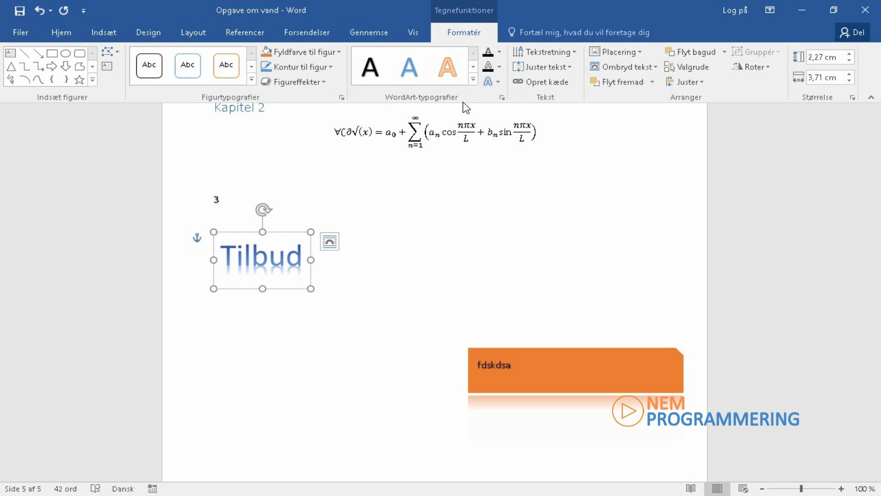
pyautogui.click(357, 256)
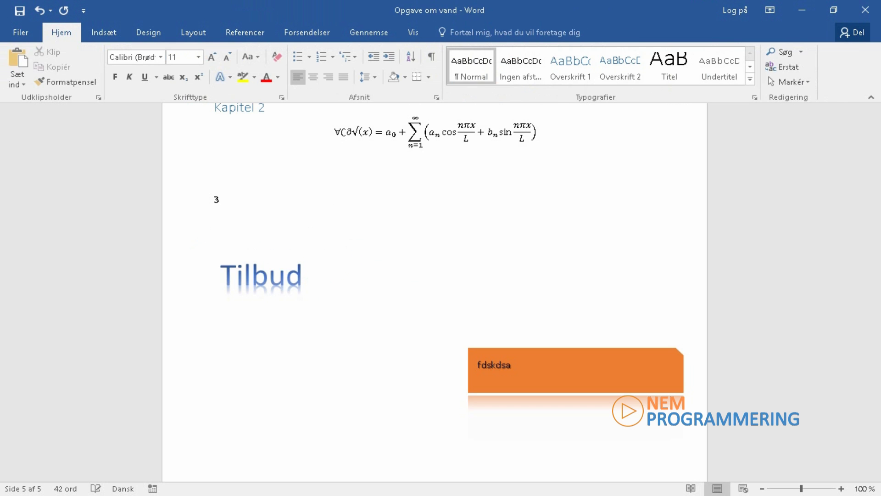
pyautogui.click(104, 32)
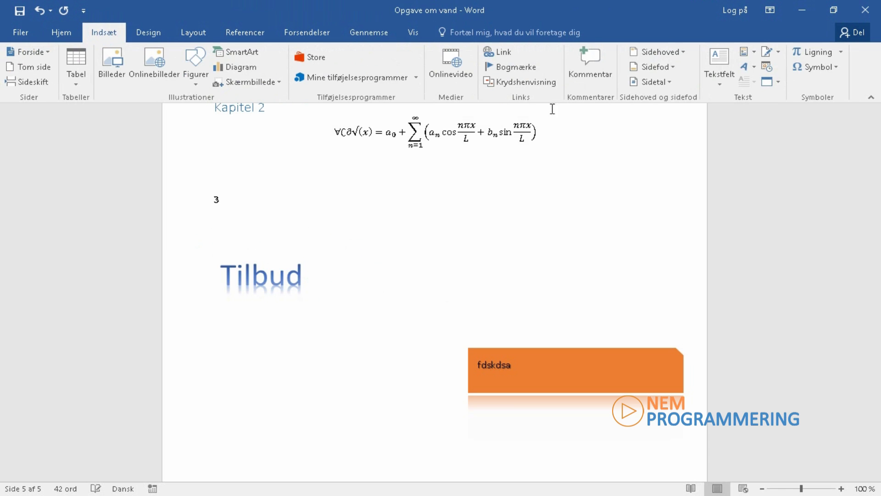
# - Insert the document's Author property field via Quick Parts above the Tilbud WordArt
pyautogui.click(755, 53)
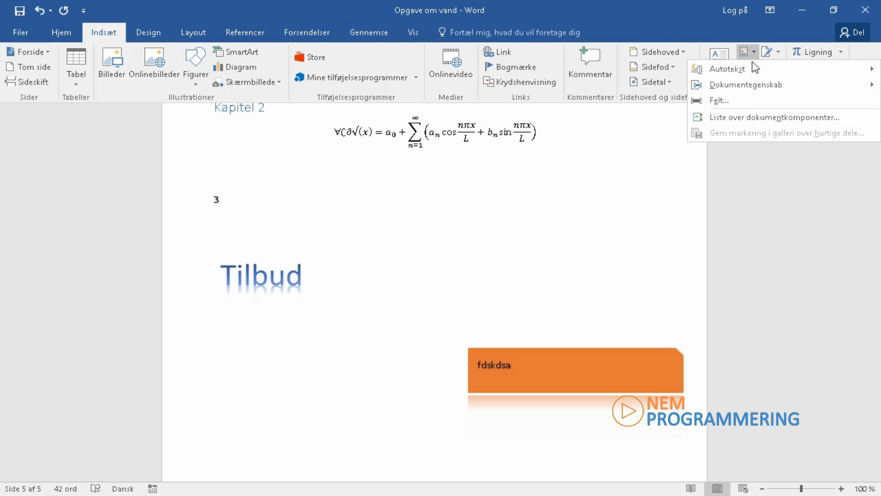
pyautogui.moveTo(733, 82)
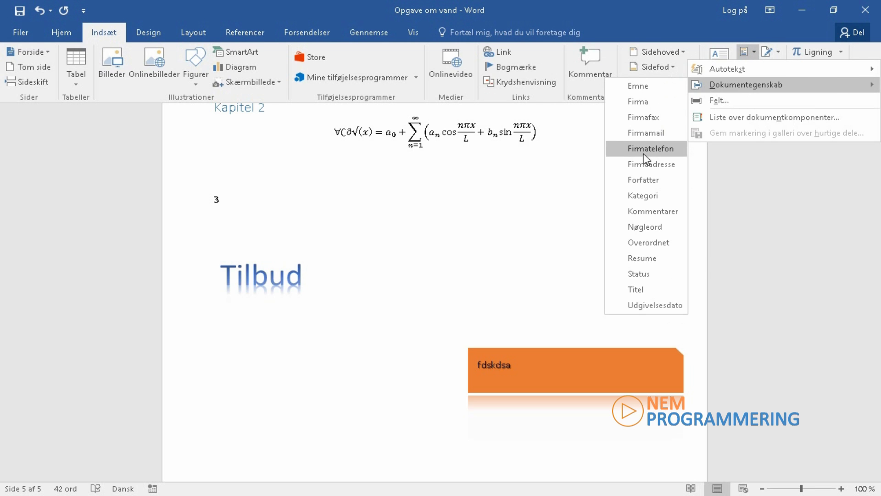
pyautogui.click(642, 183)
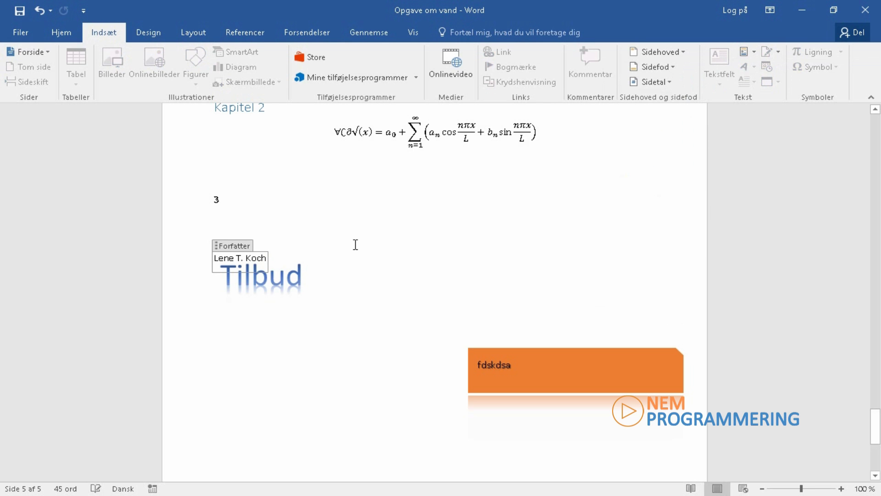
pyautogui.click(299, 257)
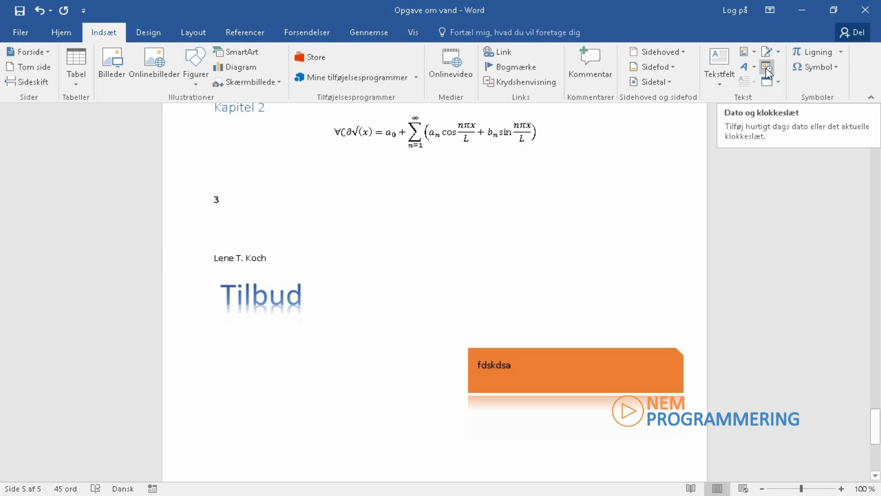
# - Insert the date in 01-06-2016 format on its own line below the author
pyautogui.click(767, 68)
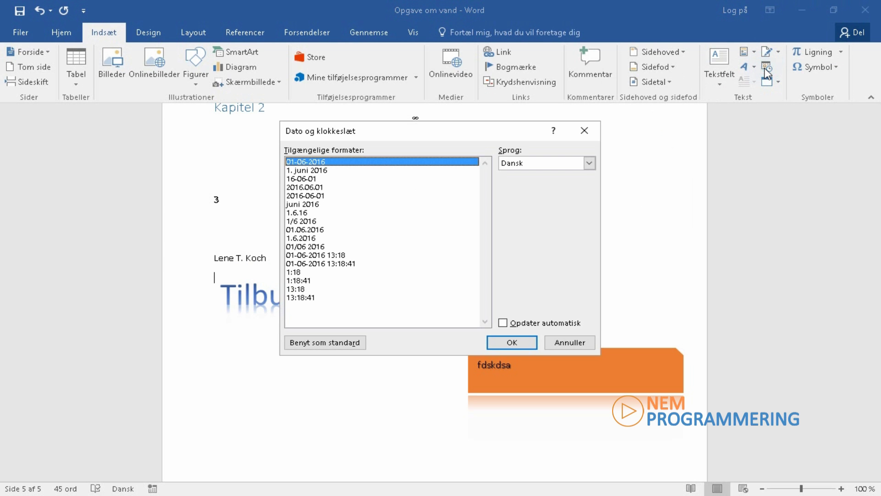
pyautogui.click(512, 342)
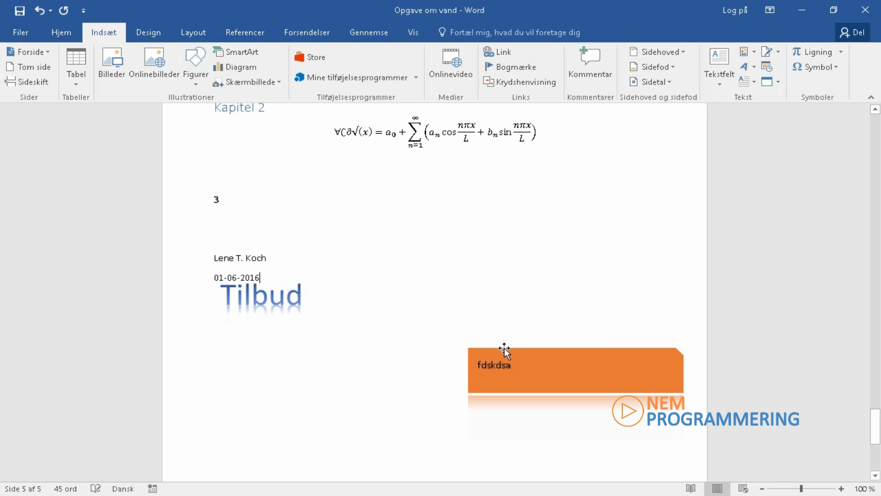
pyautogui.press('Return')
pyautogui.press('Return')
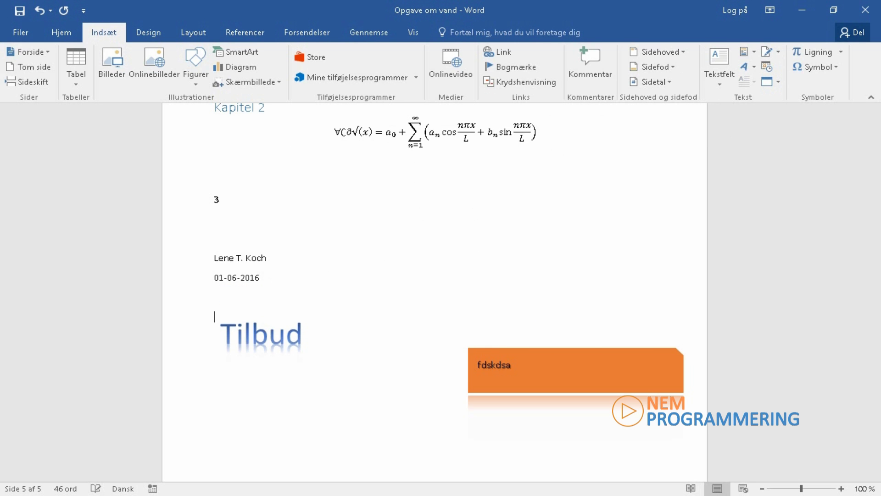